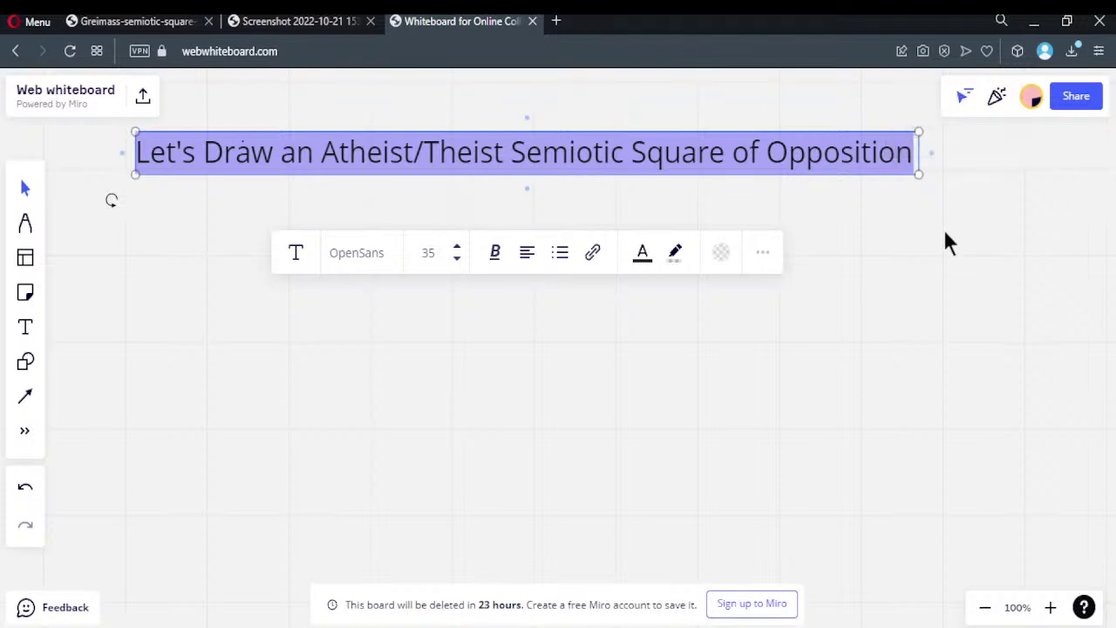
- View the square-of-opposition reference image in the Screenshot 2022-10-21 tab
{"action": "left_click", "coordinate": [349, 20]}
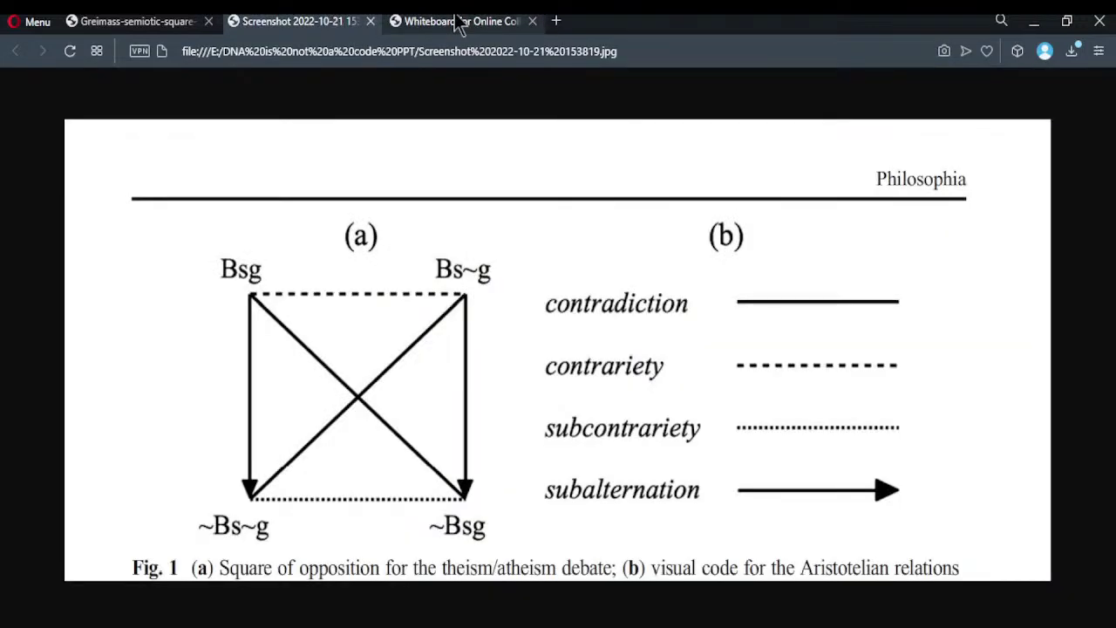
- Compare the Greimas and square-of-opposition images, restore the window, and close the image tabs
{"action": "left_click", "coordinate": [144, 22]}
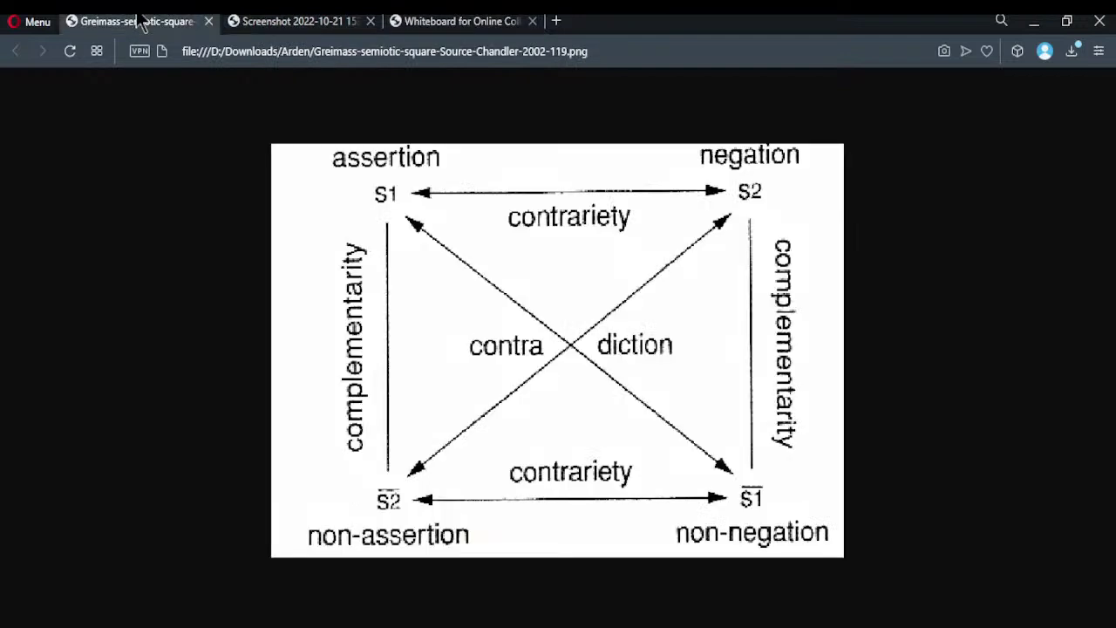
{"action": "left_click", "coordinate": [287, 21]}
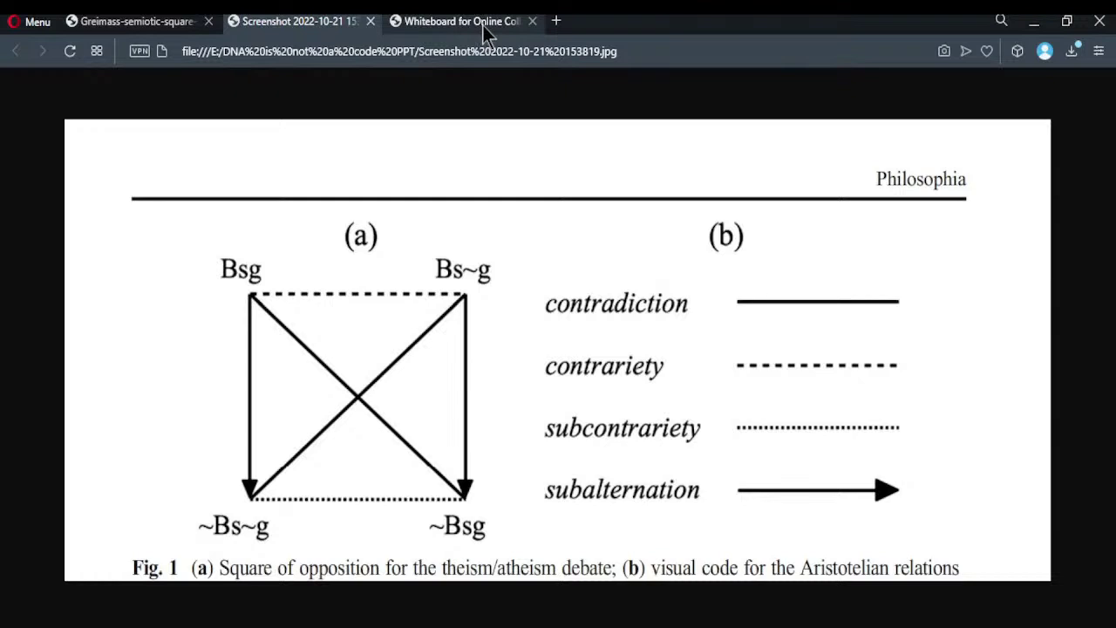
{"action": "double_click", "coordinate": [631, 28]}
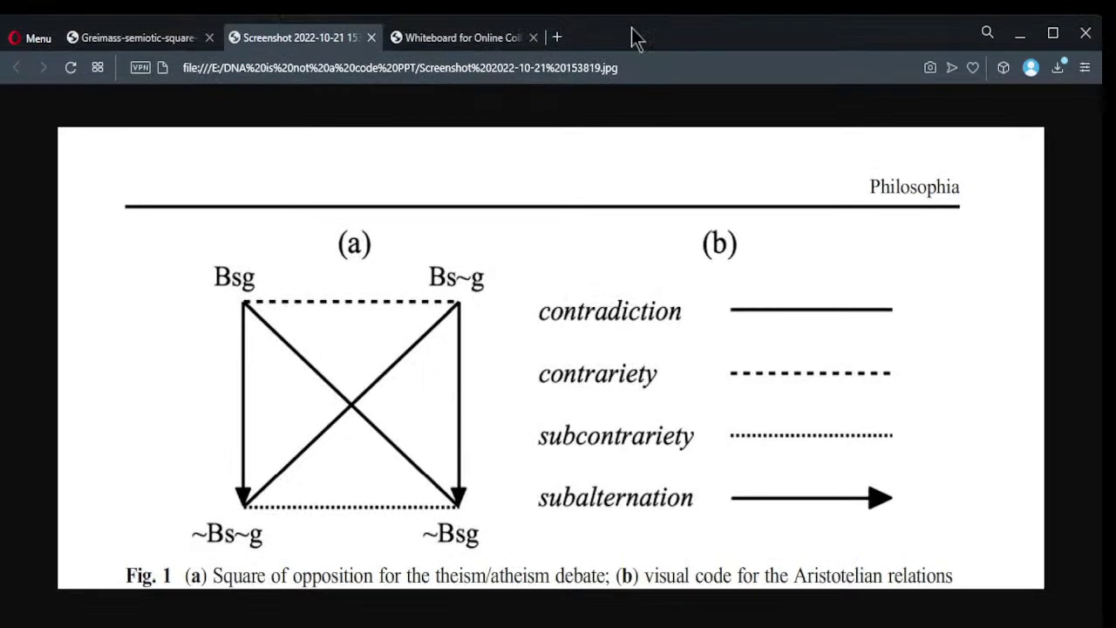
{"action": "left_click", "coordinate": [441, 35]}
{"action": "middle_click", "coordinate": [440, 39]}
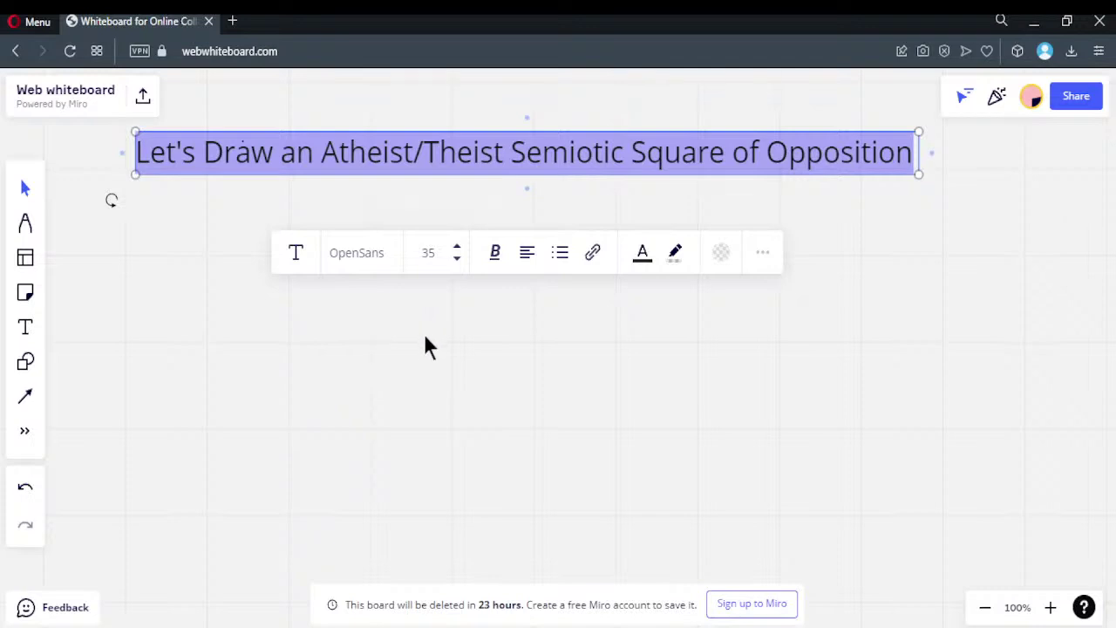
- Draw left and right downward arrows below the title, joined across their tops by a horizontal arrow
{"action": "left_click", "coordinate": [25, 396]}
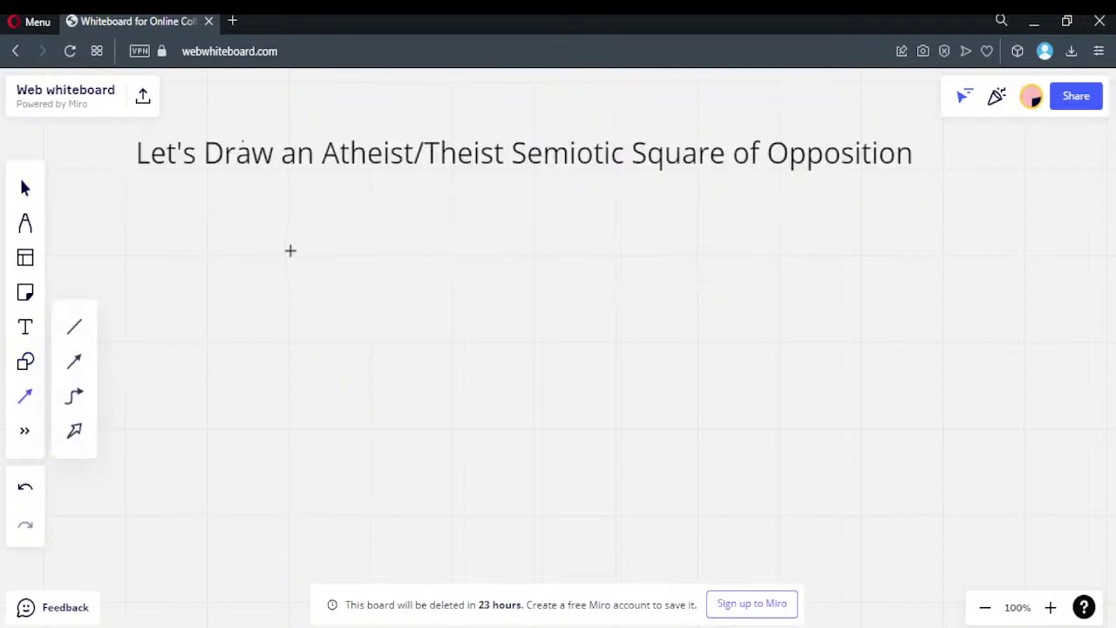
{"action": "left_click_drag", "start_coordinate": [288, 252], "coordinate": [286, 515]}
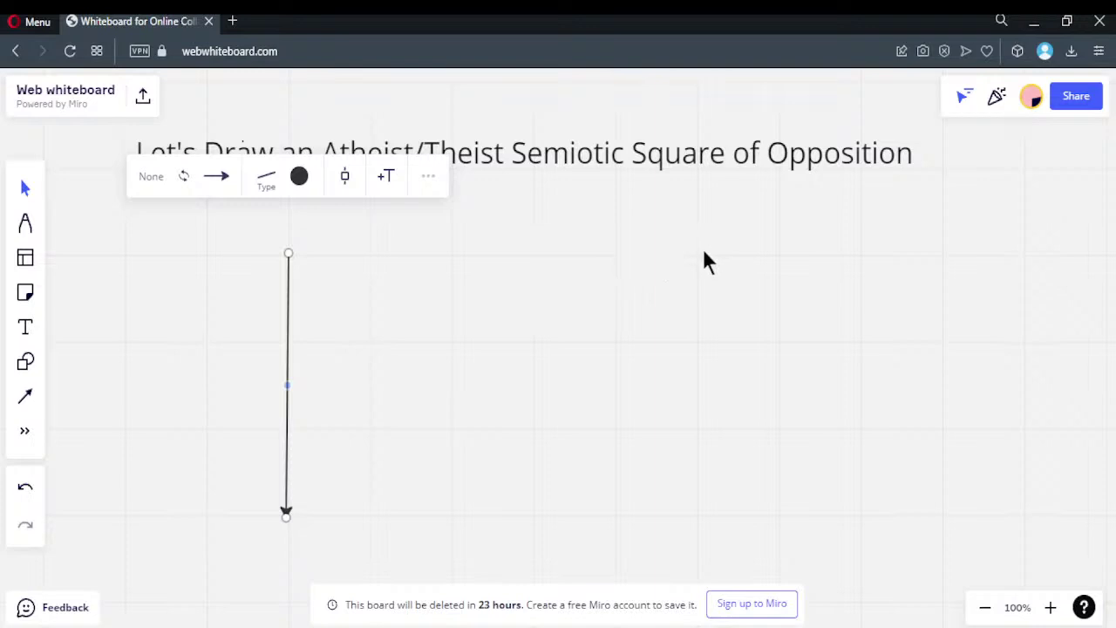
{"action": "left_click_drag", "start_coordinate": [699, 254], "coordinate": [695, 518]}
{"action": "left_click", "coordinate": [25, 397]}
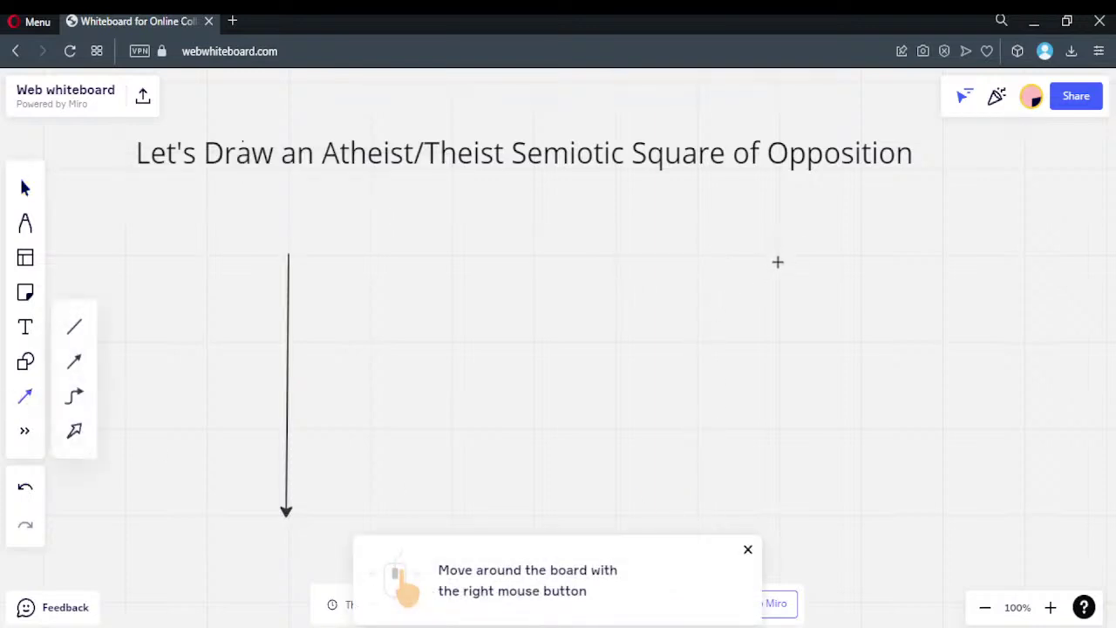
{"action": "left_click_drag", "start_coordinate": [783, 264], "coordinate": [777, 514]}
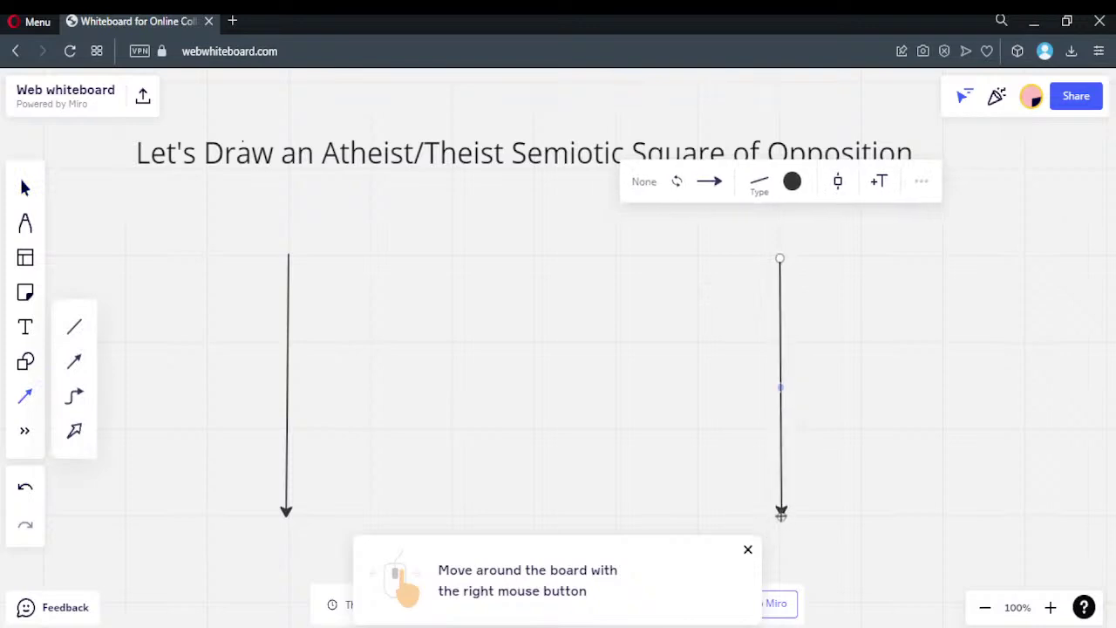
{"action": "left_click", "coordinate": [25, 397]}
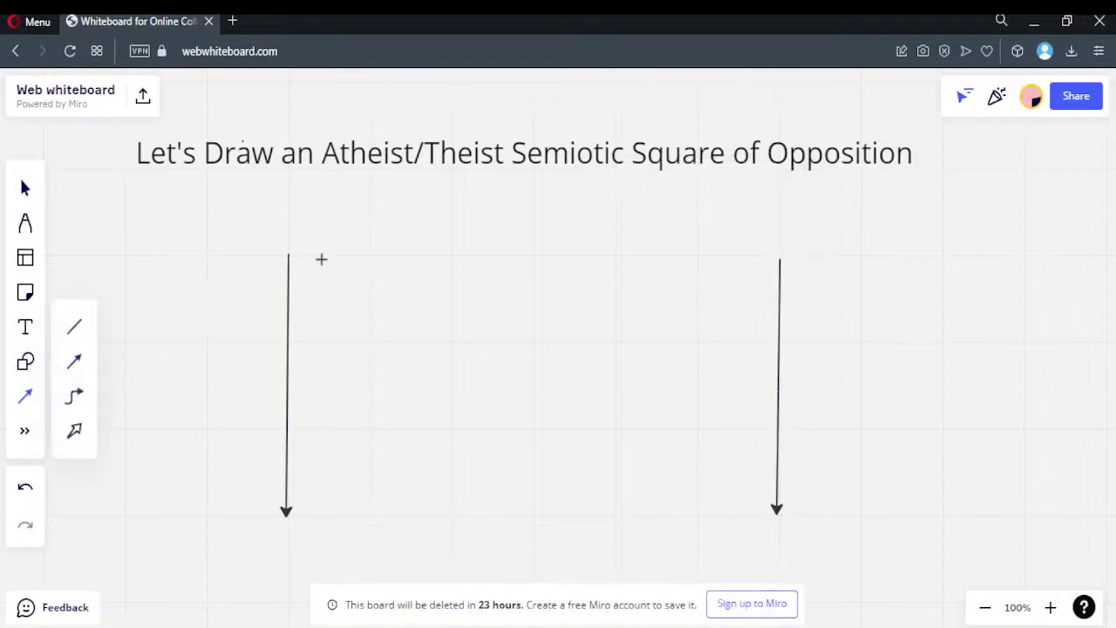
{"action": "left_click_drag", "start_coordinate": [293, 255], "coordinate": [780, 257]}
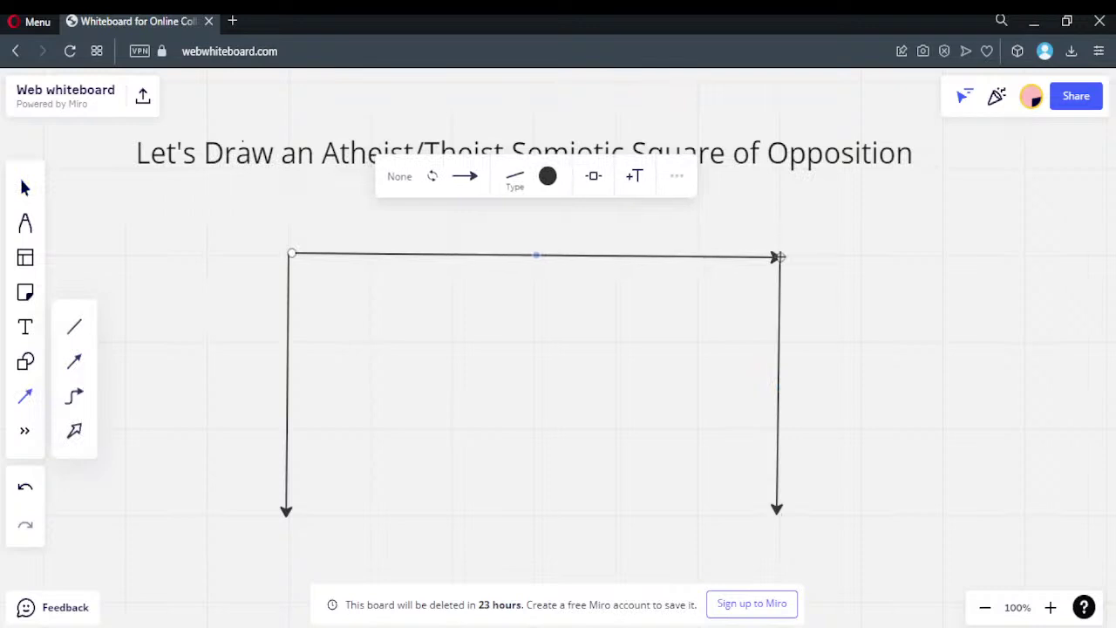
- Make the top connector of the square a dashed line
{"action": "left_click", "coordinate": [405, 183]}
{"action": "left_click", "coordinate": [457, 183]}
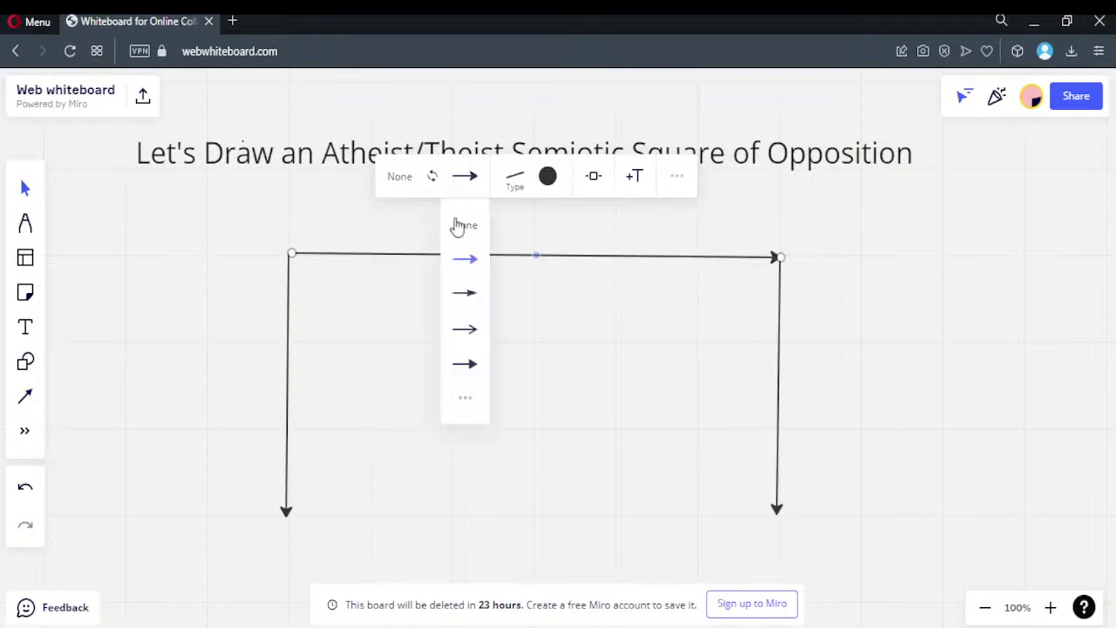
{"action": "left_click", "coordinate": [459, 401]}
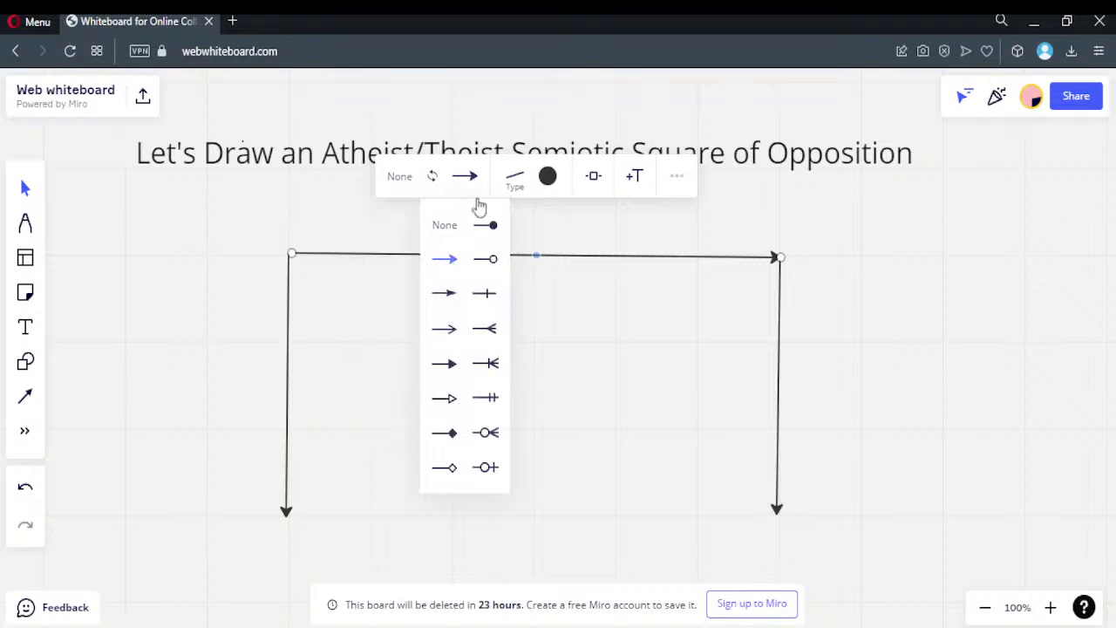
{"action": "left_click", "coordinate": [512, 180]}
{"action": "left_click", "coordinate": [514, 316]}
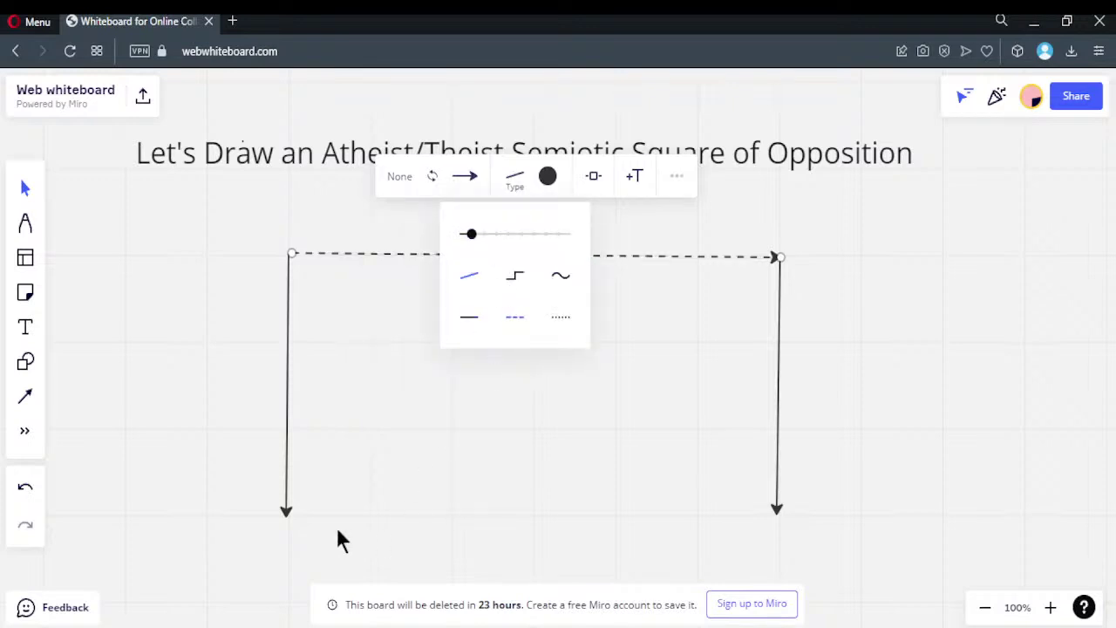
{"action": "mouse_move", "coordinate": [288, 513]}
{"action": "left_mouse_down"}
{"action": "mouse_move", "coordinate": [314, 513]}
{"action": "mouse_move", "coordinate": [289, 515]}
{"action": "left_mouse_up"}
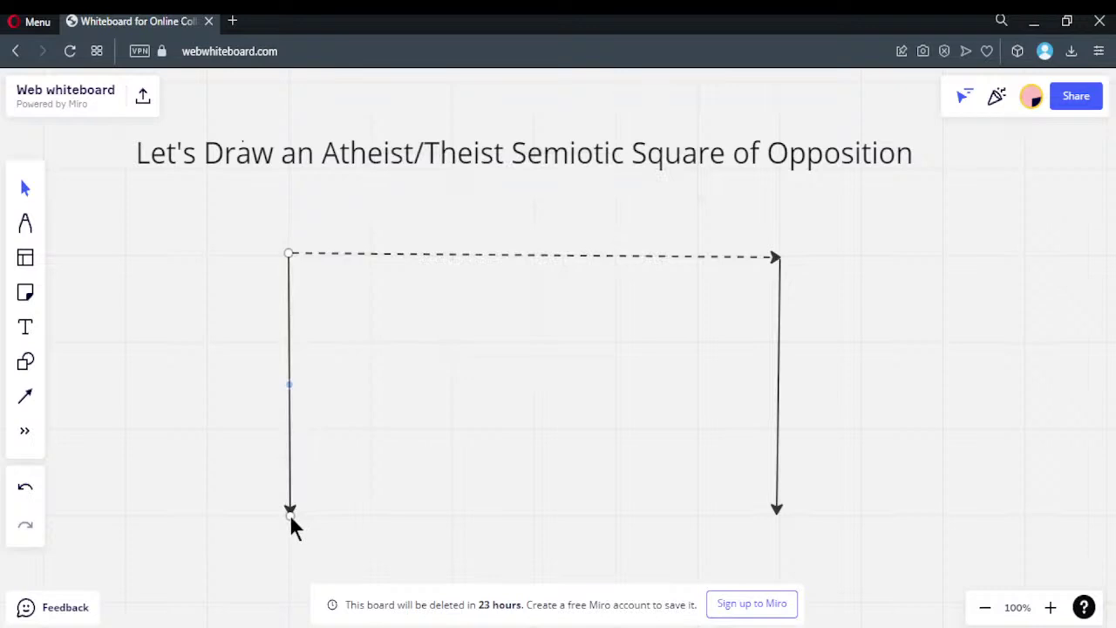
- Draw a dotted line joining the bottoms of the two arrows
{"action": "left_click", "coordinate": [24, 395]}
{"action": "mouse_move", "coordinate": [300, 517]}
{"action": "left_mouse_down"}
{"action": "mouse_move", "coordinate": [696, 509]}
{"action": "mouse_move", "coordinate": [777, 518]}
{"action": "left_mouse_up"}
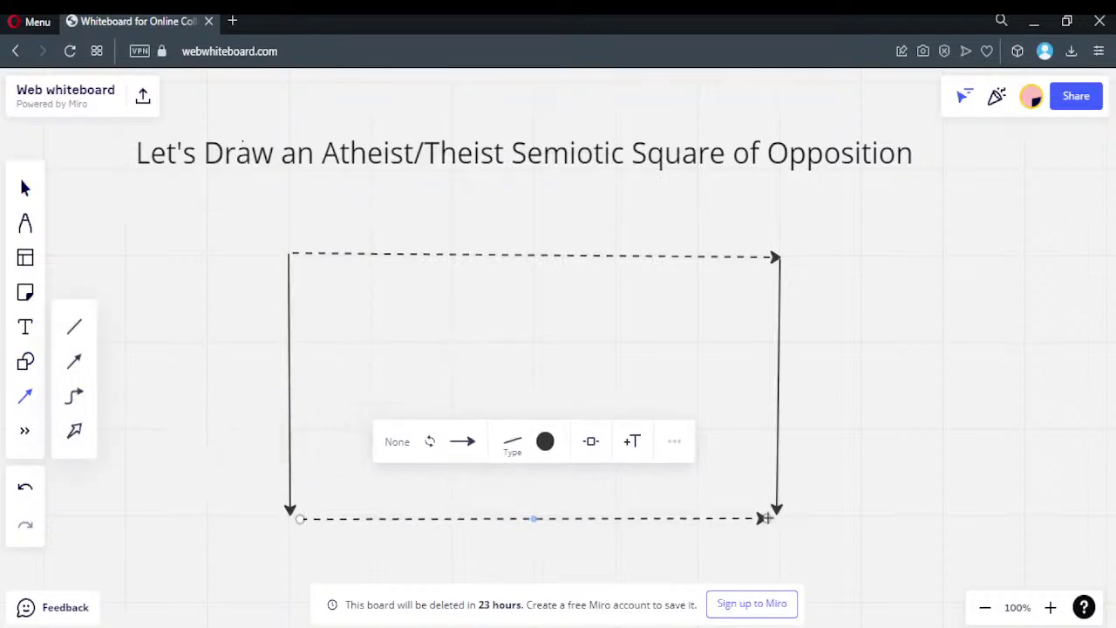
{"action": "left_click", "coordinate": [523, 450]}
{"action": "left_click", "coordinate": [565, 583]}
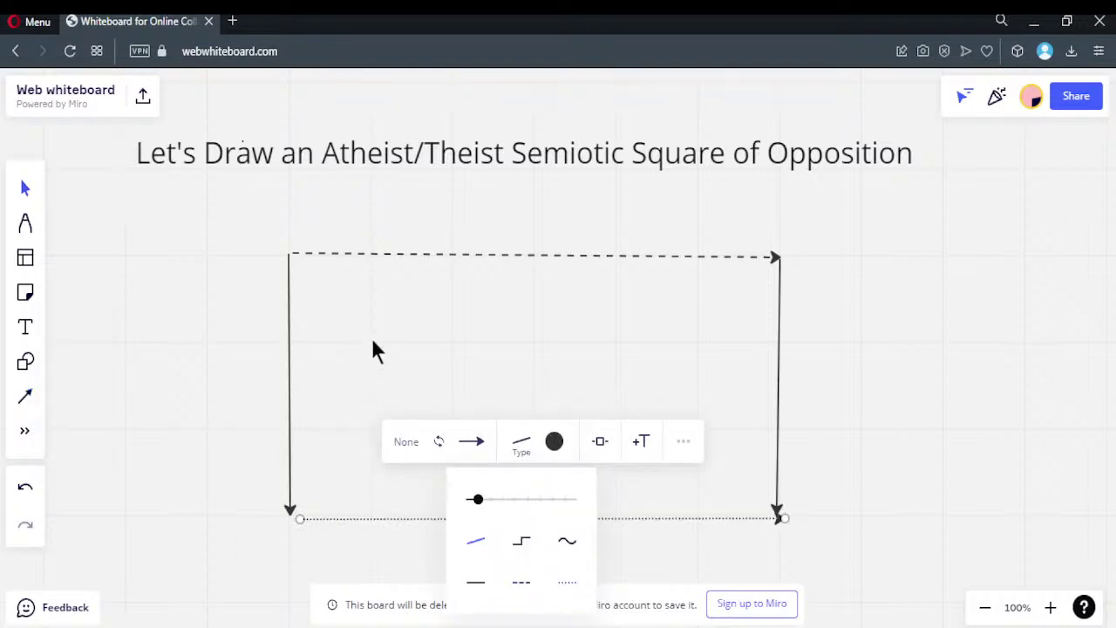
- Set the top dashed line's end cap to None, removing its arrowhead
{"action": "mouse_move", "coordinate": [300, 260]}
{"action": "left_mouse_down"}
{"action": "mouse_move", "coordinate": [323, 280]}
{"action": "mouse_move", "coordinate": [295, 256]}
{"action": "left_mouse_up"}
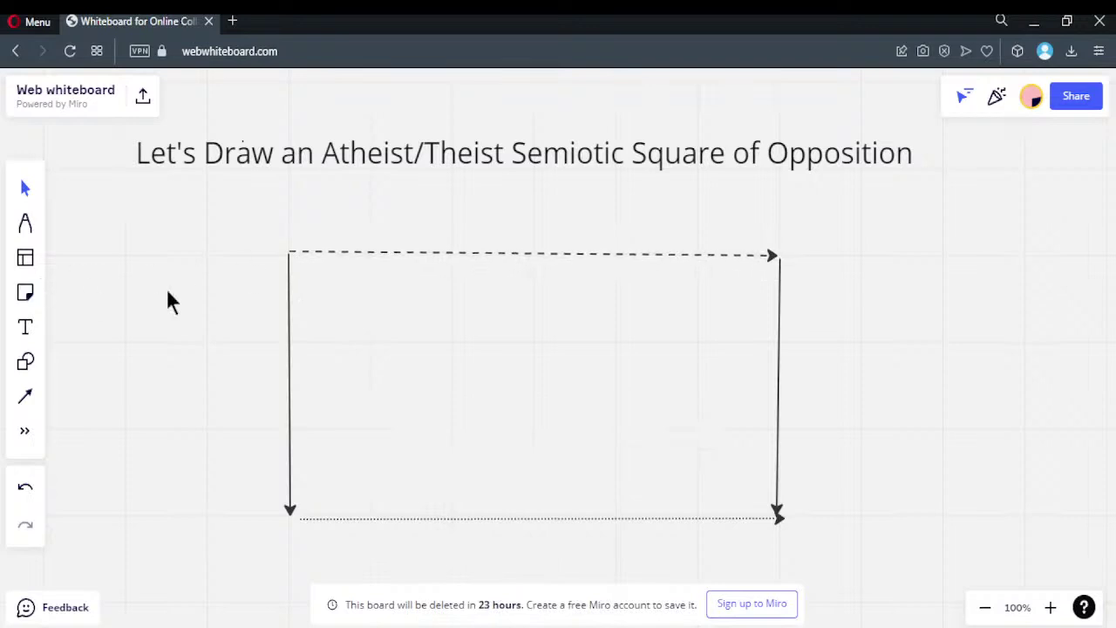
{"action": "left_click", "coordinate": [708, 255]}
{"action": "left_click", "coordinate": [463, 177]}
{"action": "left_click", "coordinate": [461, 223]}
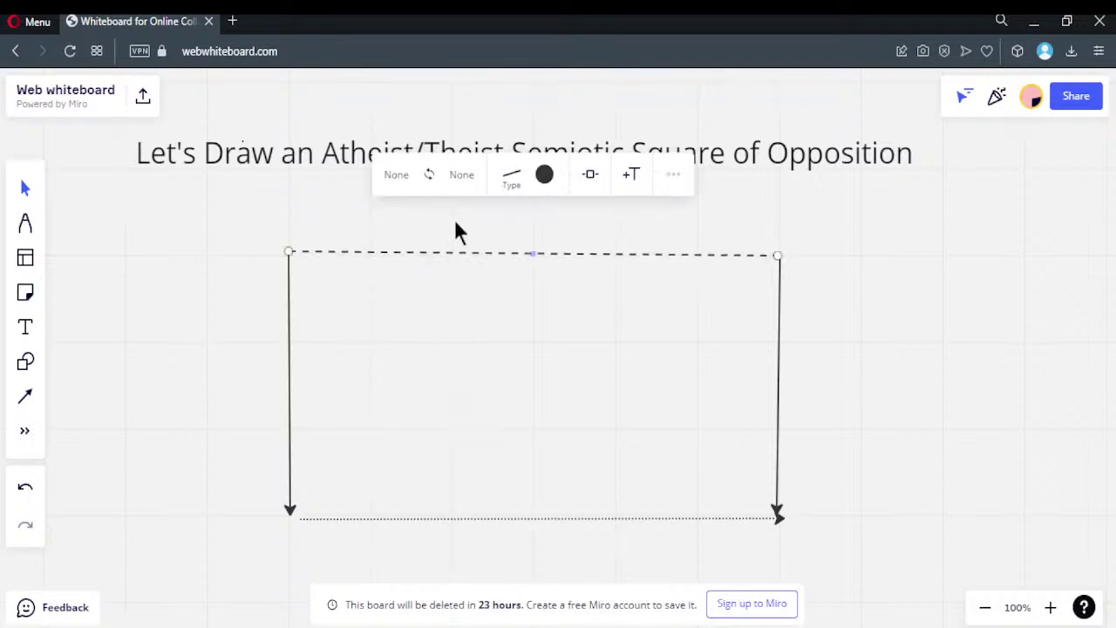
{"action": "left_click", "coordinate": [26, 395]}
{"action": "mouse_move", "coordinate": [299, 263]}
{"action": "left_mouse_down"}
{"action": "mouse_move", "coordinate": [715, 463]}
{"action": "mouse_move", "coordinate": [772, 513]}
{"action": "left_mouse_up"}
{"action": "left_click", "coordinate": [25, 395]}
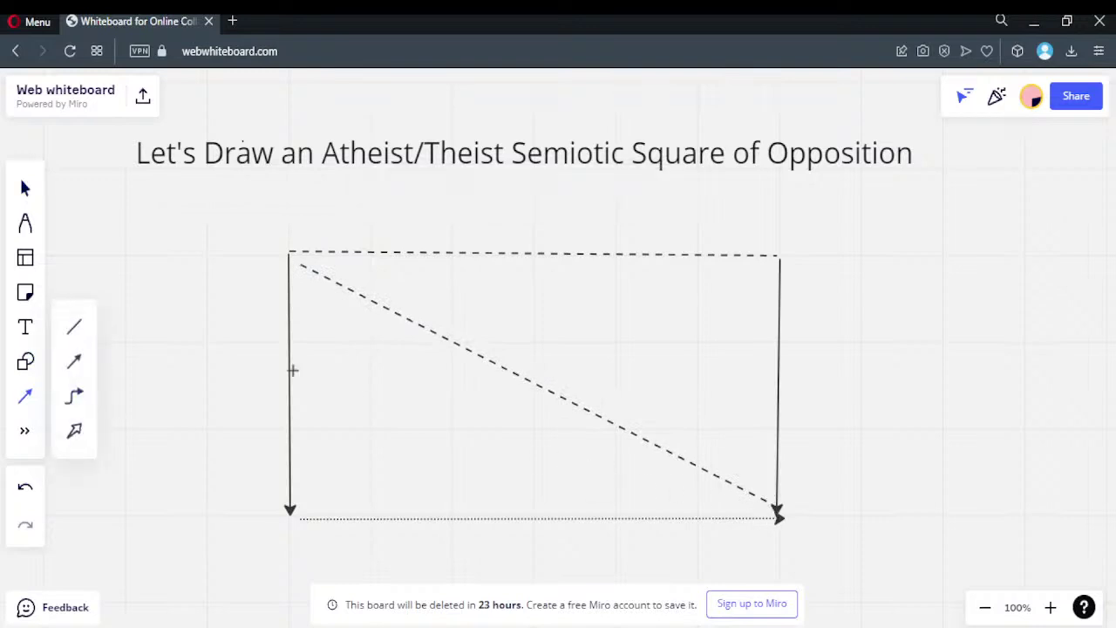
{"action": "left_click", "coordinate": [74, 361]}
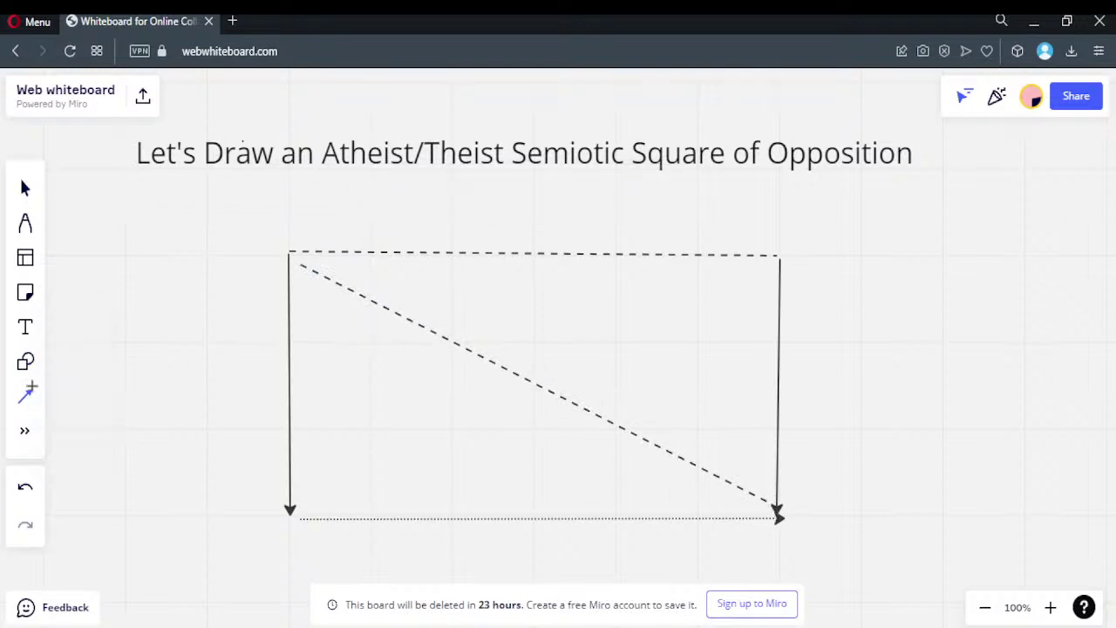
{"action": "left_click", "coordinate": [25, 189]}
{"action": "left_click", "coordinate": [486, 346]}
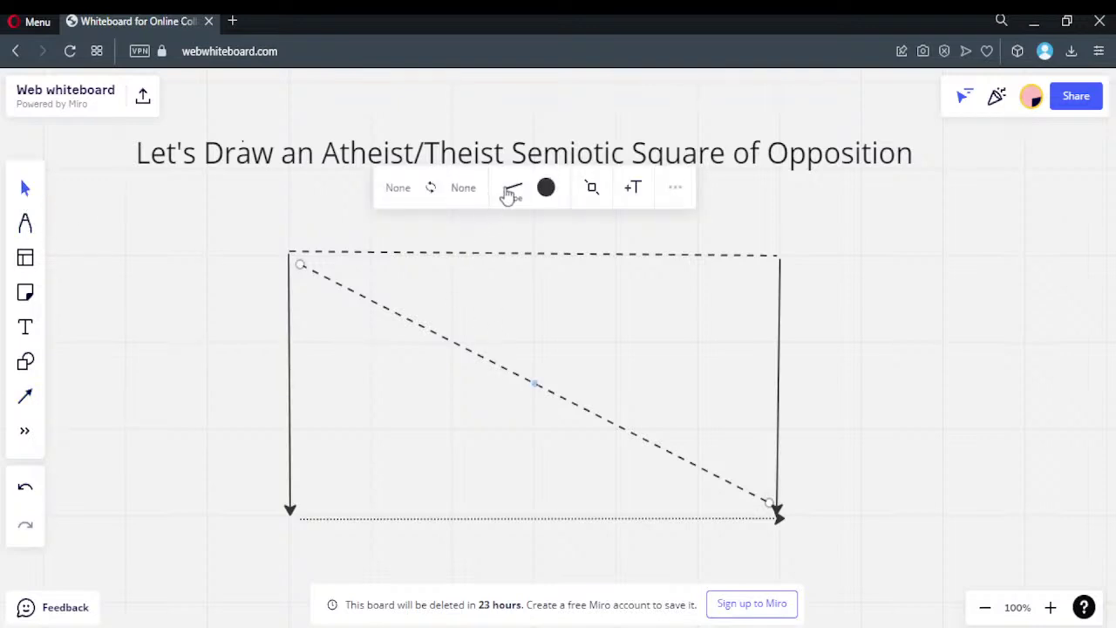
{"action": "left_click", "coordinate": [513, 190]}
{"action": "left_click", "coordinate": [468, 330]}
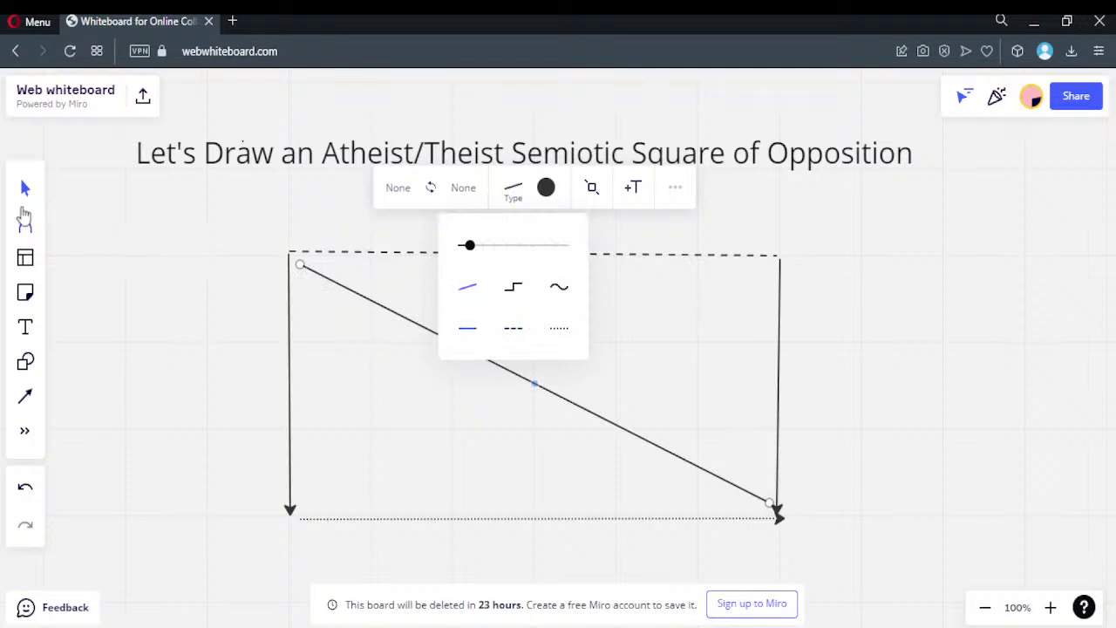
{"action": "left_click", "coordinate": [720, 279]}
{"action": "left_click", "coordinate": [24, 187]}
{"action": "left_click_drag", "start_coordinate": [762, 267], "coordinate": [480, 429]}
{"action": "left_click", "coordinate": [33, 184]}
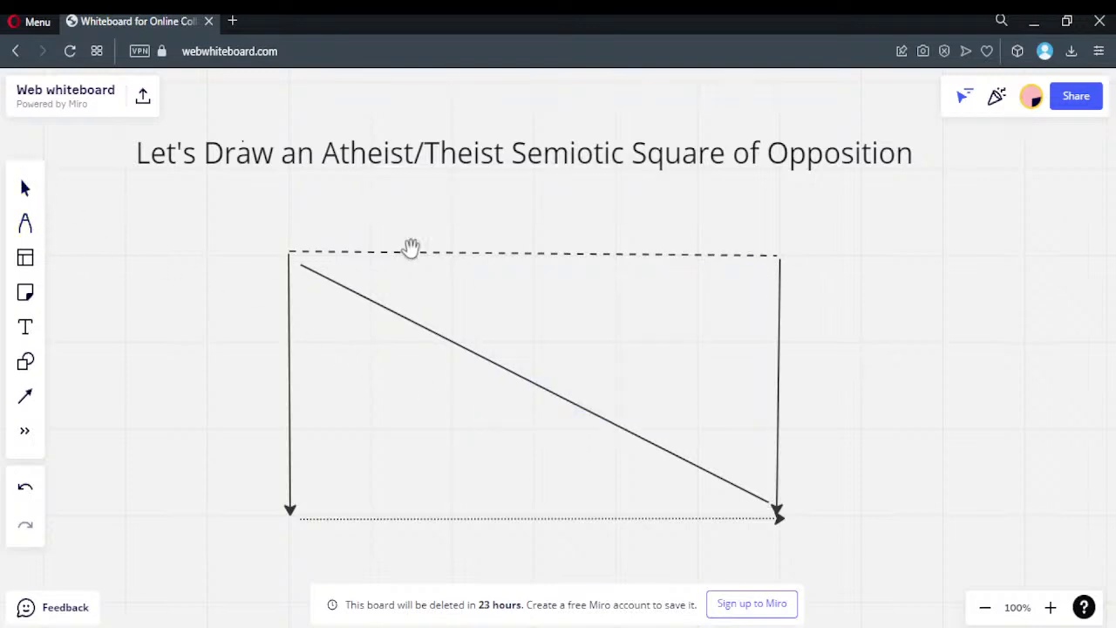
- Draw a straight diagonal from the square's top-right to its bottom-left corner, forming an X
{"action": "left_click", "coordinate": [26, 398]}
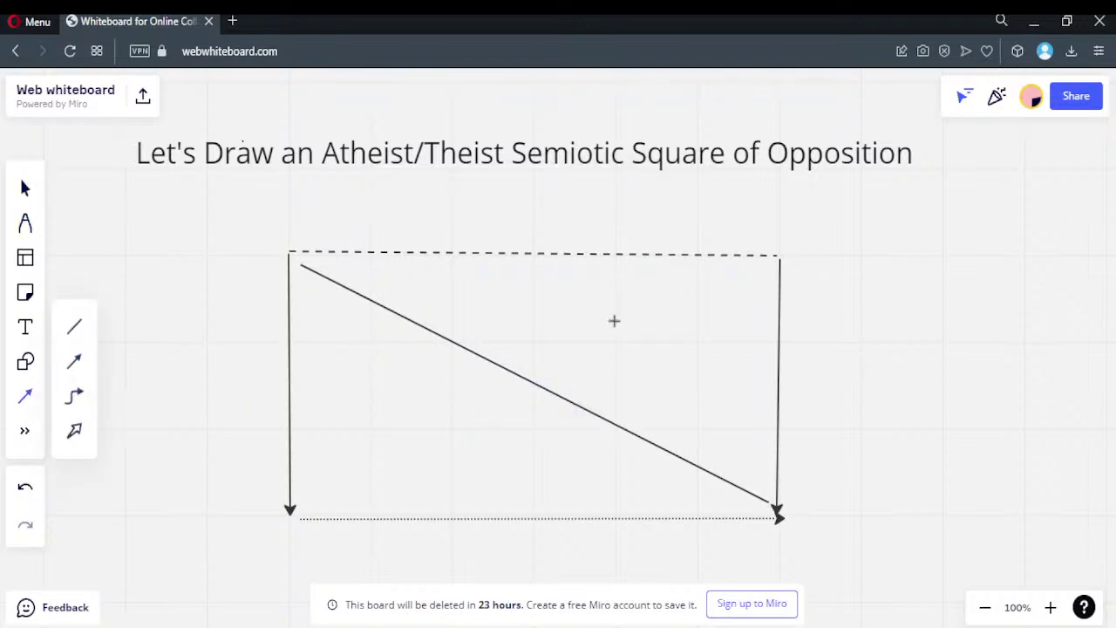
{"action": "left_click_drag", "start_coordinate": [767, 268], "coordinate": [633, 359]}
{"action": "left_click_drag", "start_coordinate": [346, 483], "coordinate": [315, 501]}
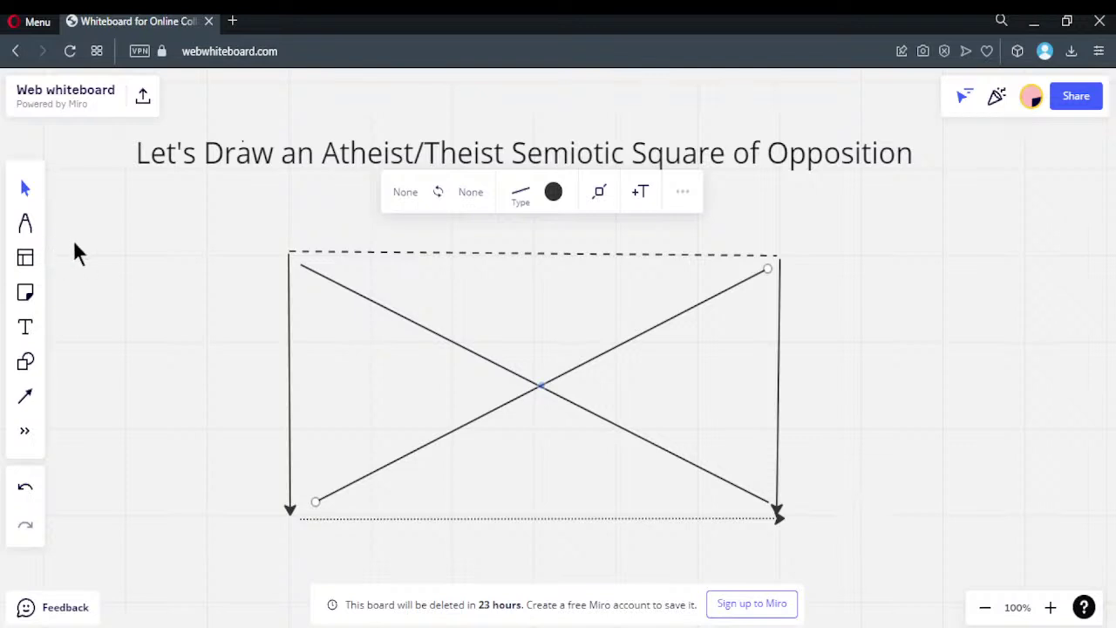
{"action": "left_click", "coordinate": [836, 218]}
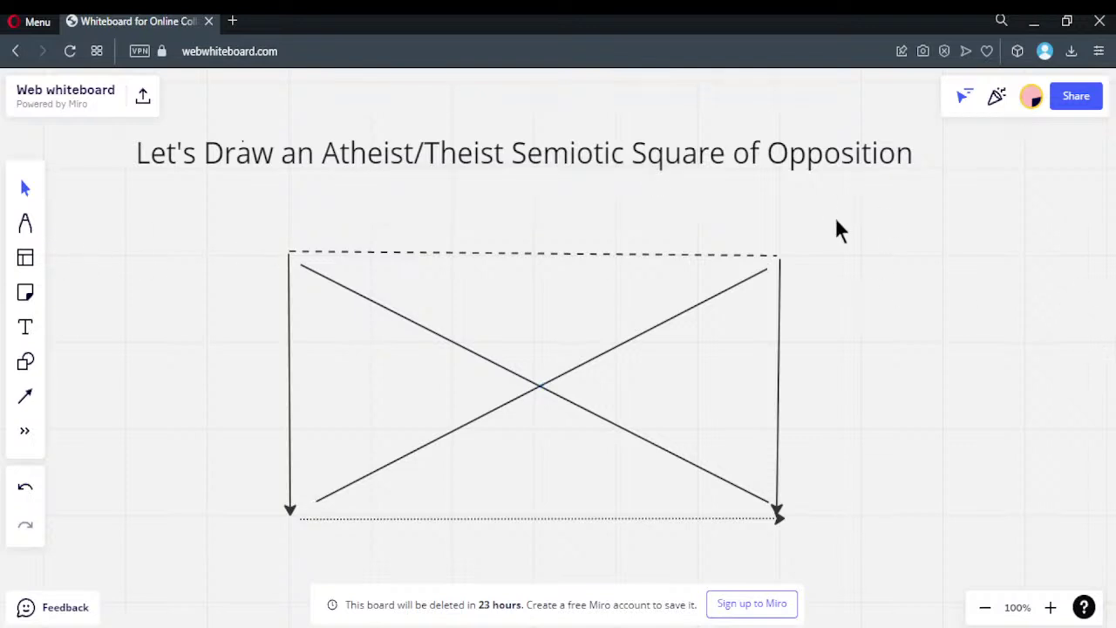
{"action": "left_click", "coordinate": [26, 327]}
- Add the text p="God/gods exist" to the right of the square's top edge
{"action": "left_click", "coordinate": [792, 217]}
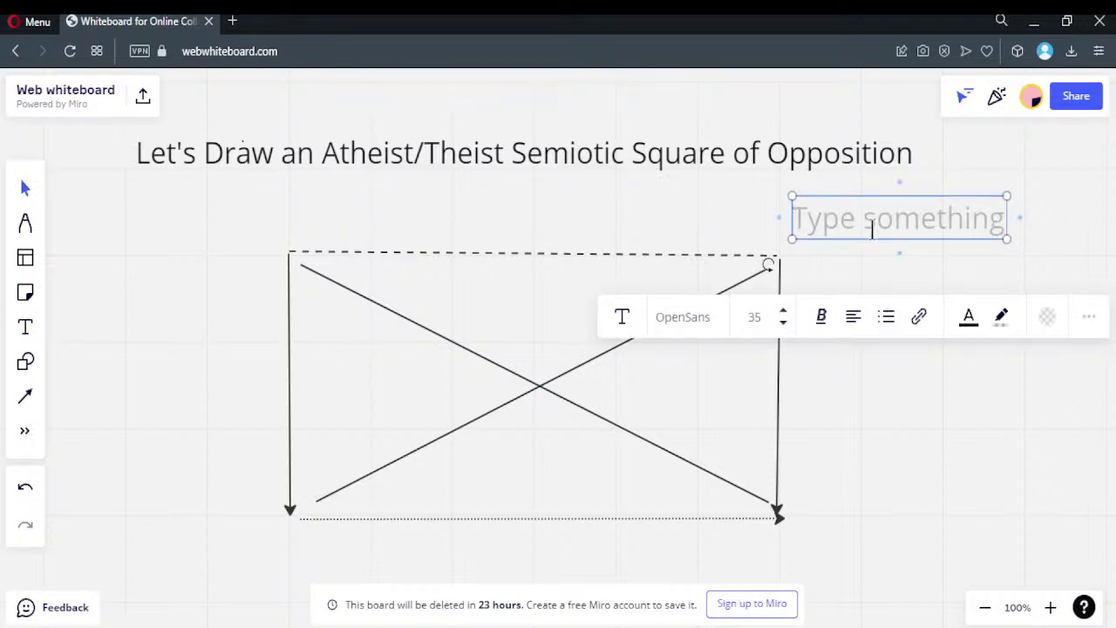
{"action": "type", "text": "p="}
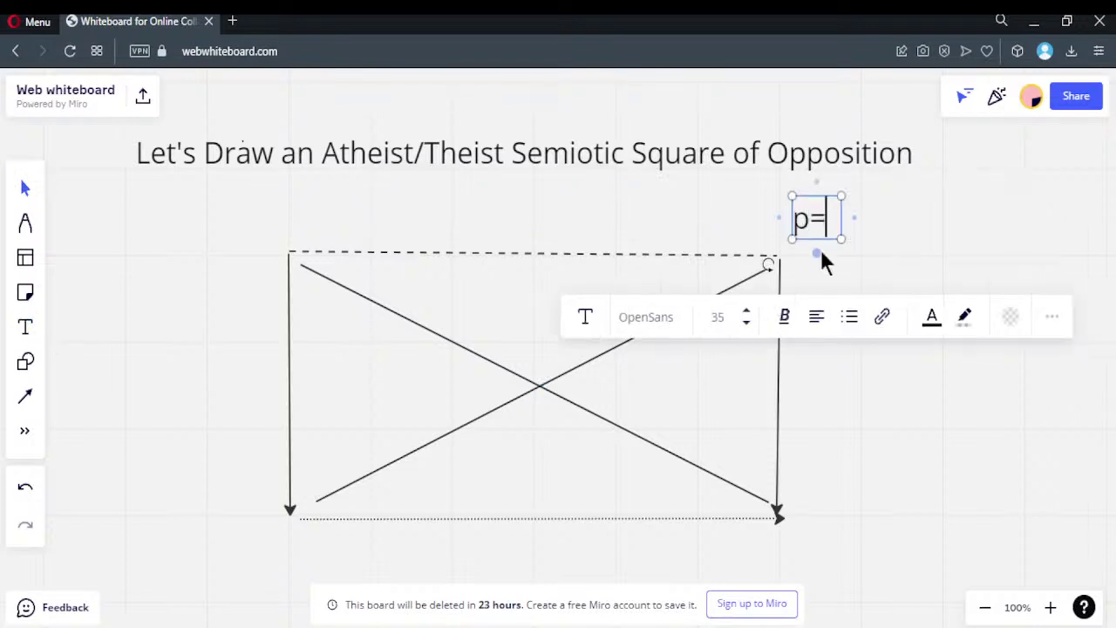
{"action": "type", "text": "\"God exist\""}
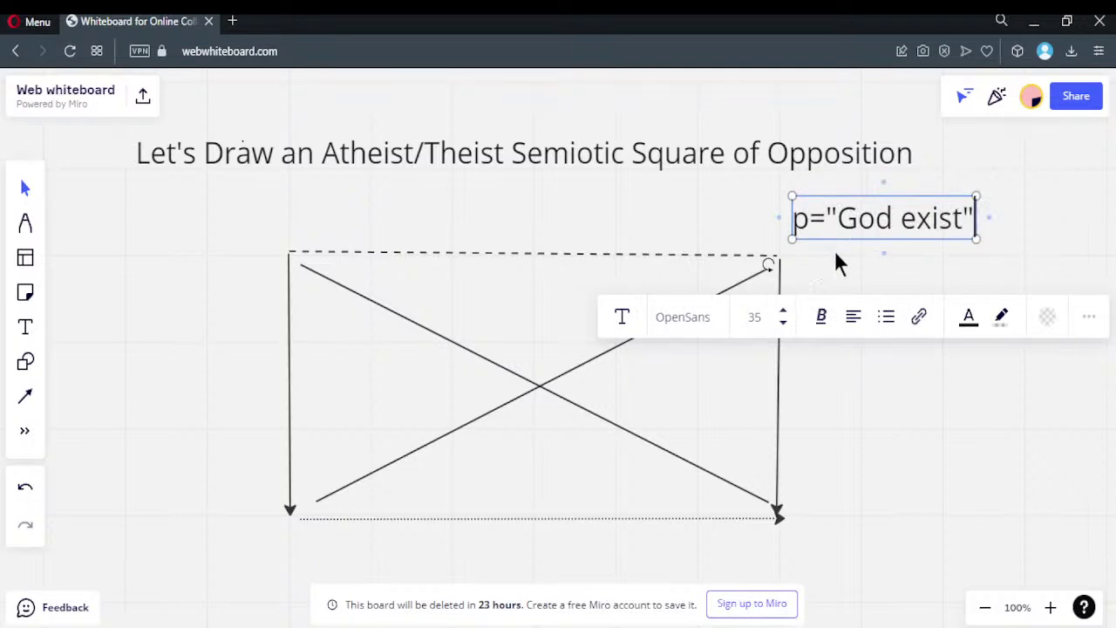
{"action": "left_click", "coordinate": [896, 215]}
{"action": "key", "text": "BackSpace"}
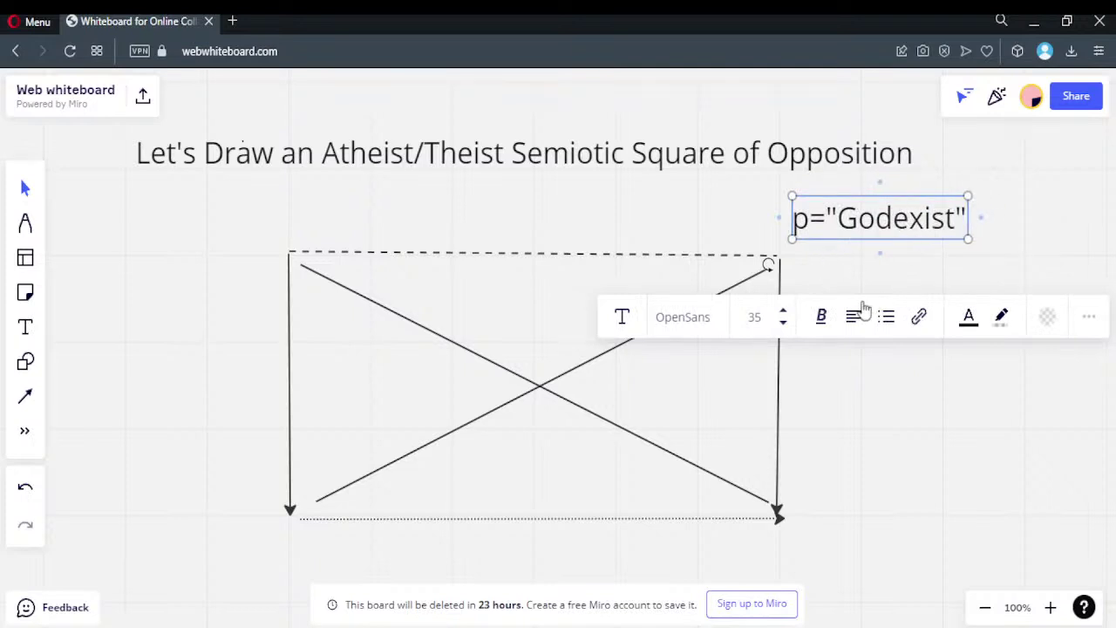
{"action": "type", "text": "."}
{"action": "key", "text": "BackSpace"}
{"action": "type", "text": "/gods"}
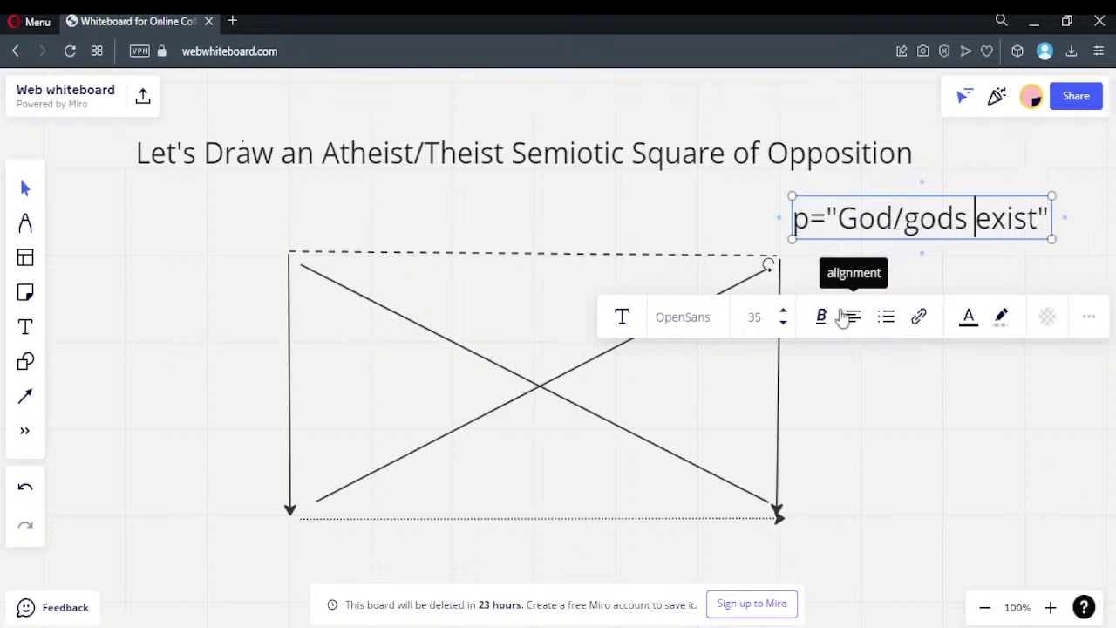
{"action": "left_click", "coordinate": [986, 268]}
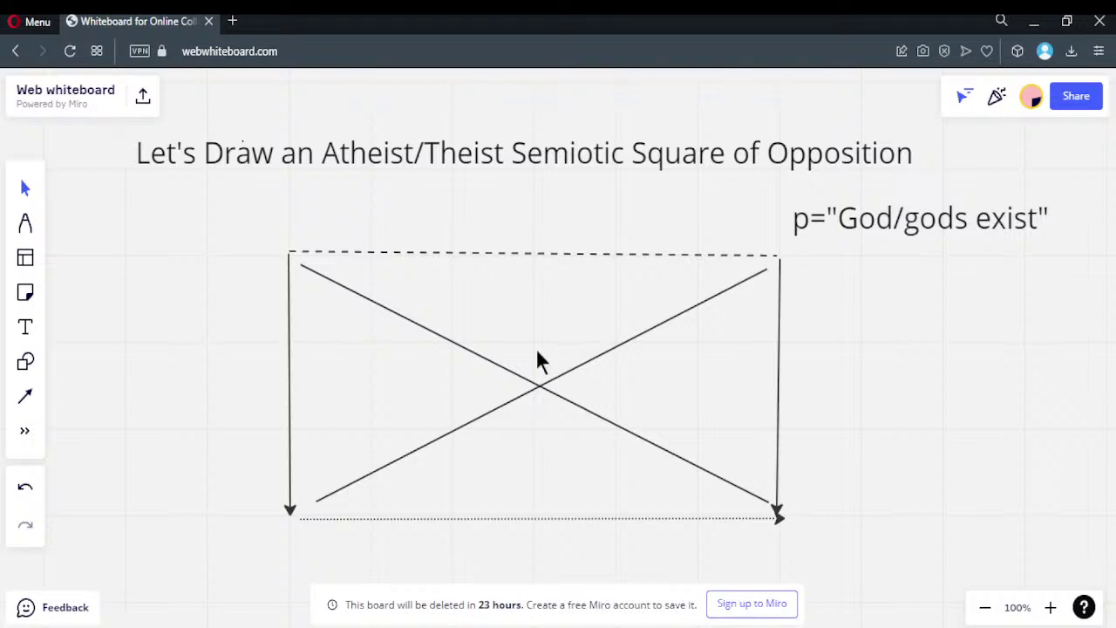
- Add the definition 'Bp= Believes p' beneath the p="God/gods exist" text
{"action": "left_click", "coordinate": [26, 329]}
{"action": "left_click", "coordinate": [821, 288]}
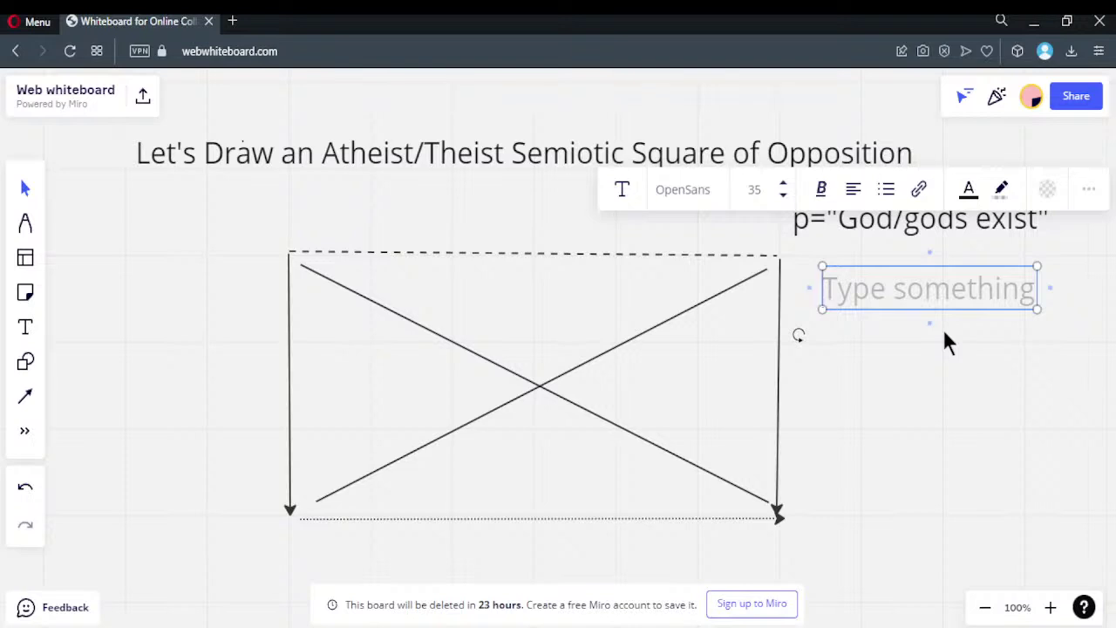
{"action": "type", "text": "Bp"}
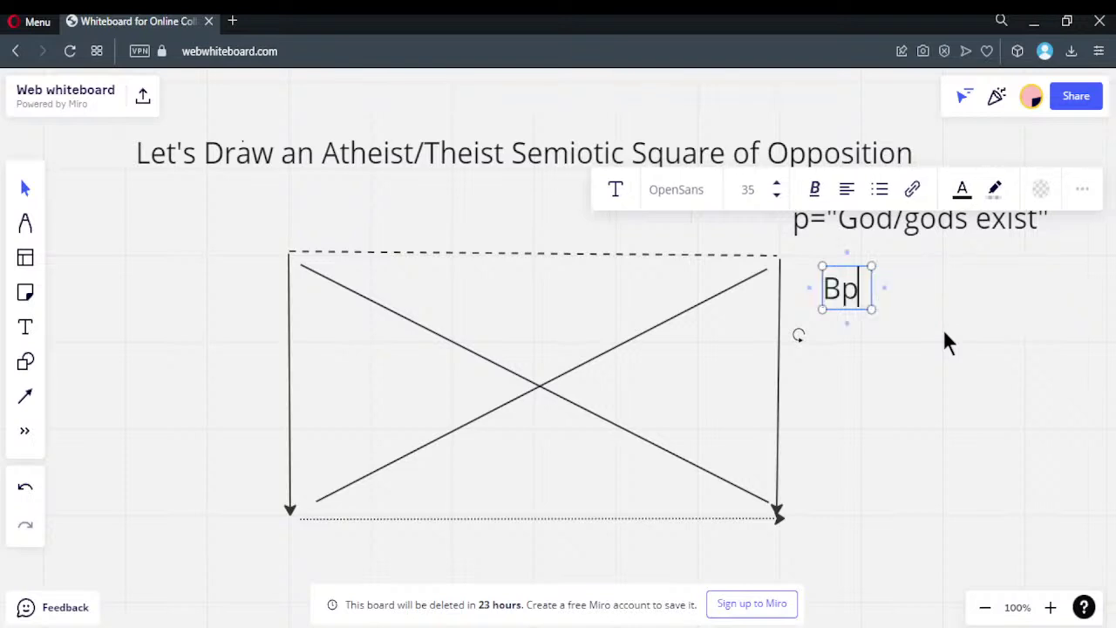
{"action": "key", "text": "BackSpace"}
{"action": "type", "text": "p"}
{"action": "key", "text": "BackSpace"}
{"action": "type", "text": "o"}
{"action": "key", "text": "BackSpace"}
{"action": "type", "text": "o"}
{"action": "key", "text": "BackSpace"}
{"action": "type", "text": "p="}
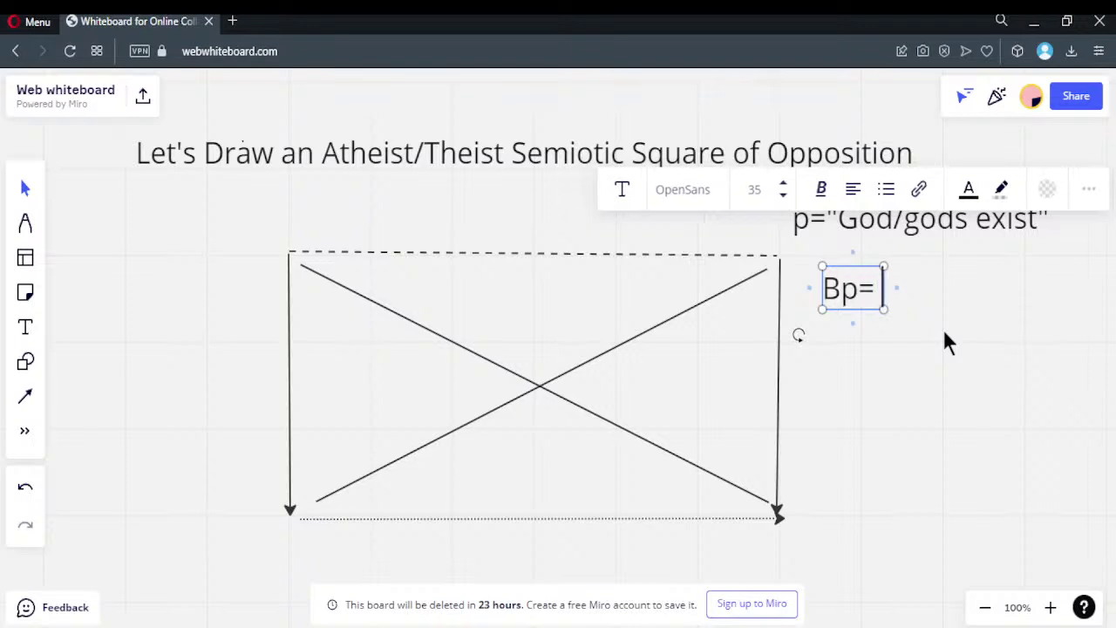
{"action": "type", "text": " Believes p"}
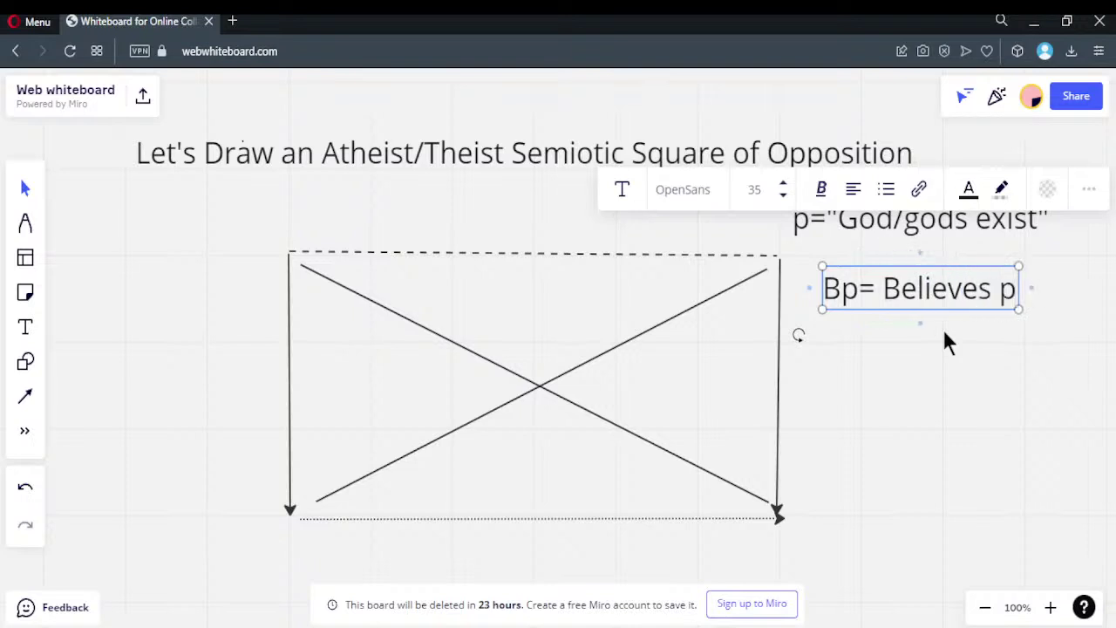
{"action": "left_click", "coordinate": [912, 346]}
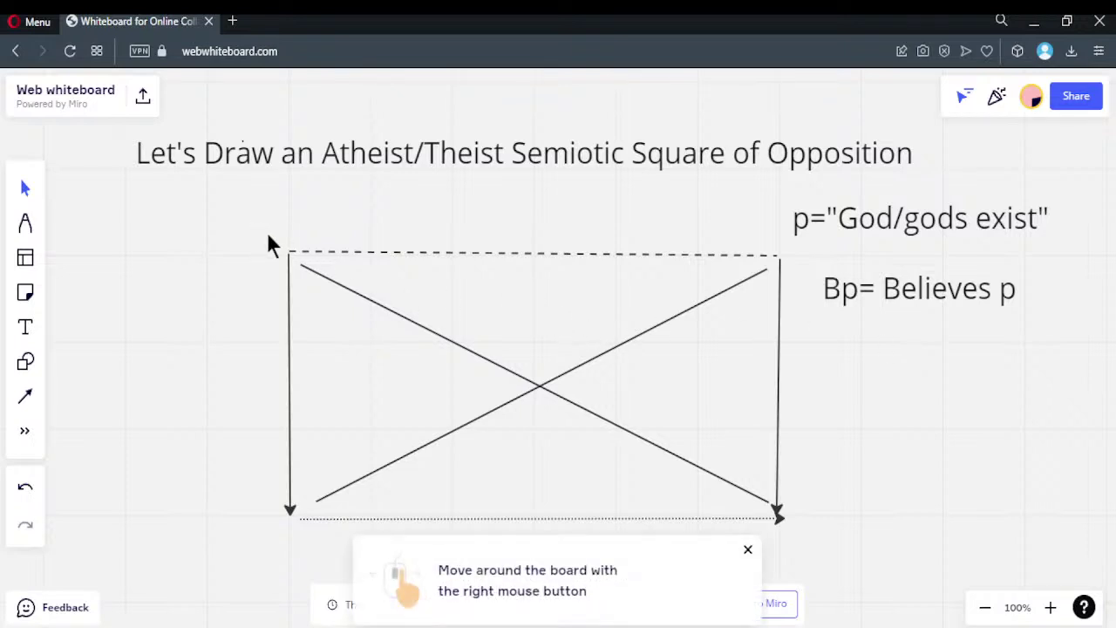
- Place a 'Bp' text label just above the square's top-left corner
{"action": "left_click", "coordinate": [24, 327]}
{"action": "left_click", "coordinate": [267, 223]}
{"action": "type", "text": "Bp"}
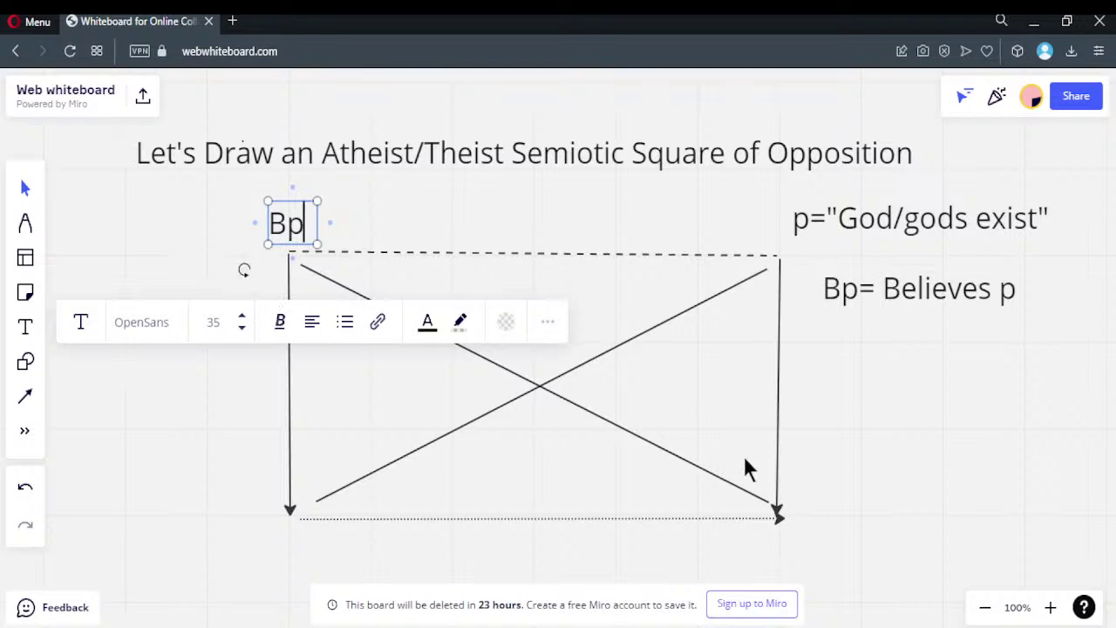
{"action": "left_click", "coordinate": [856, 450]}
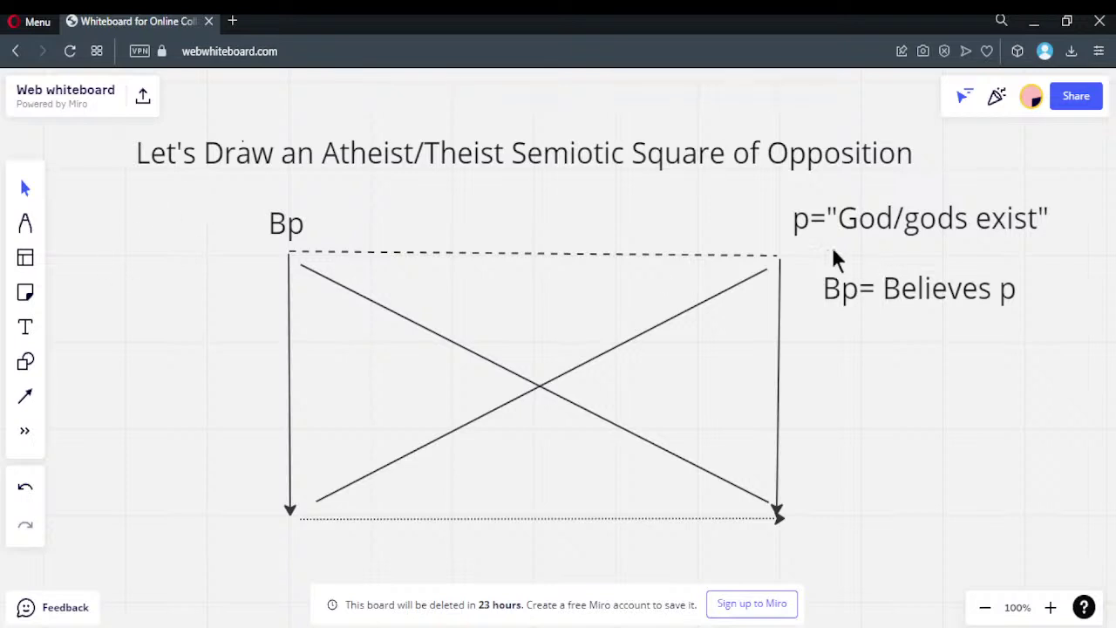
- Shift the p="God/gods exist" and 'Bp= Believes p' texts right so their left edges align
{"action": "left_click_drag", "start_coordinate": [841, 218], "coordinate": [872, 217]}
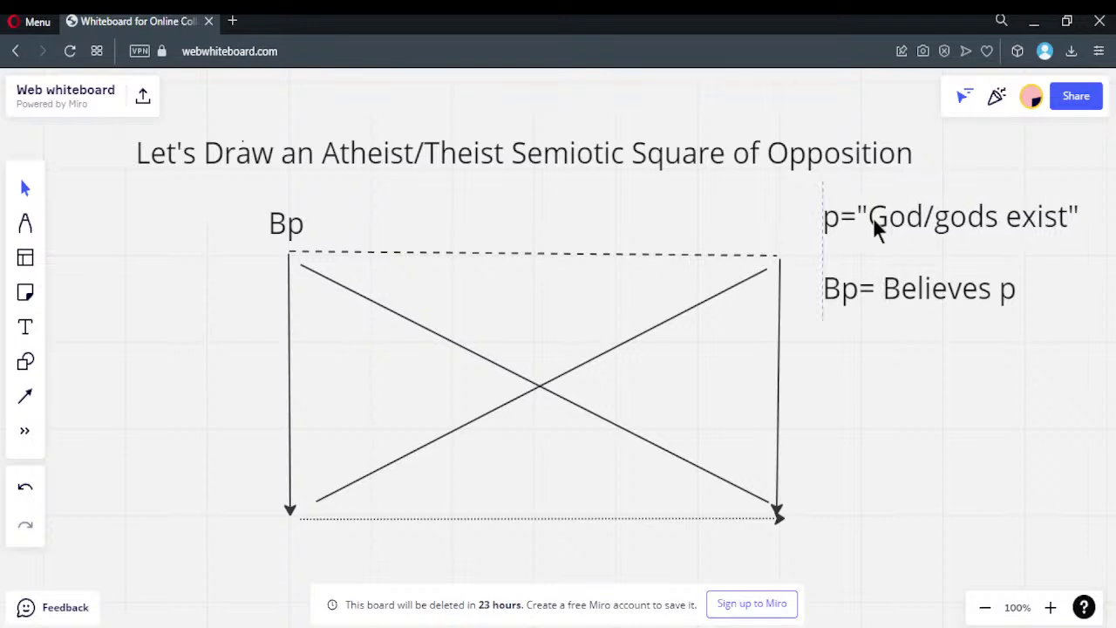
{"action": "left_click_drag", "start_coordinate": [852, 298], "coordinate": [897, 293]}
{"action": "left_click_drag", "start_coordinate": [932, 228], "coordinate": [964, 225]}
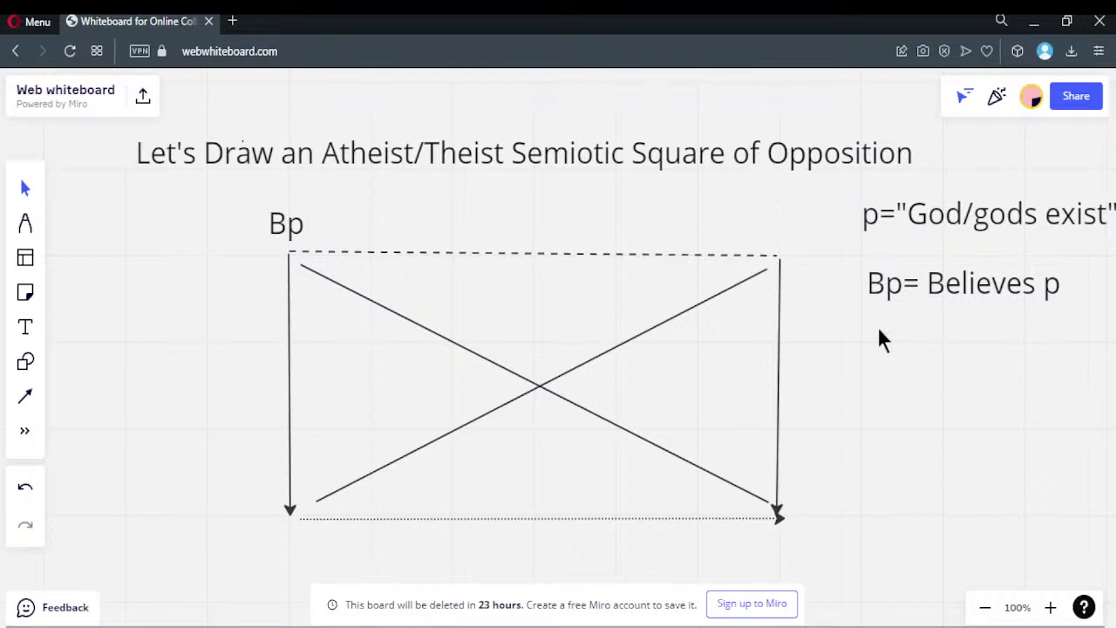
- Add 'B~p= Believes ~p' under 'Bp= Believes p', aligned with its left edge
{"action": "left_click", "coordinate": [25, 327]}
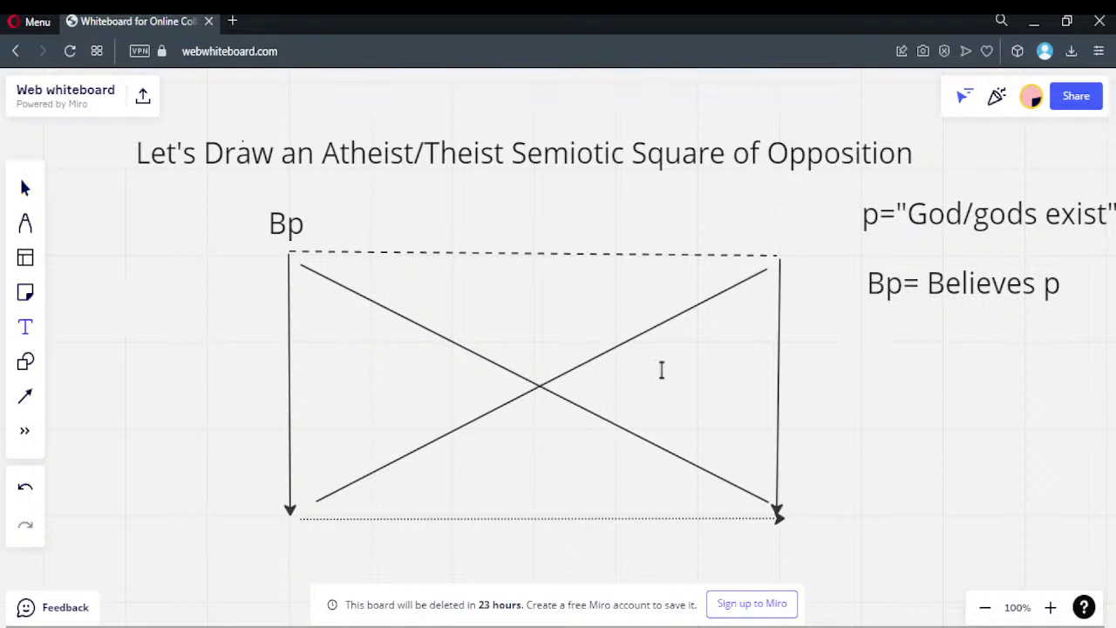
{"action": "left_click", "coordinate": [875, 324]}
{"action": "type", "text": "B~"}
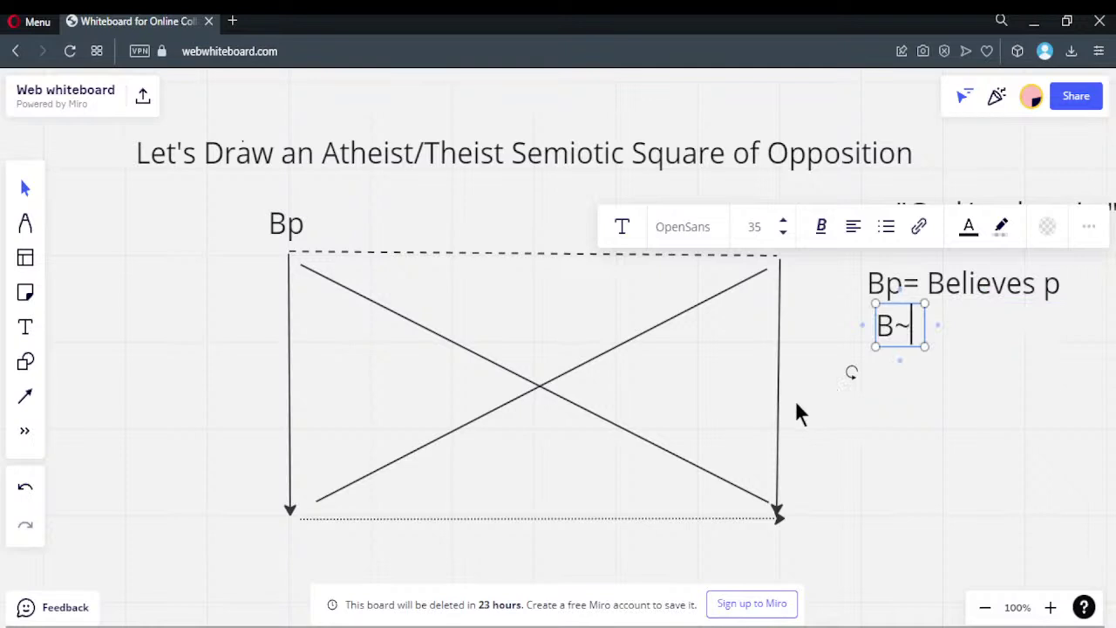
{"action": "type", "text": "p= Believes ~p"}
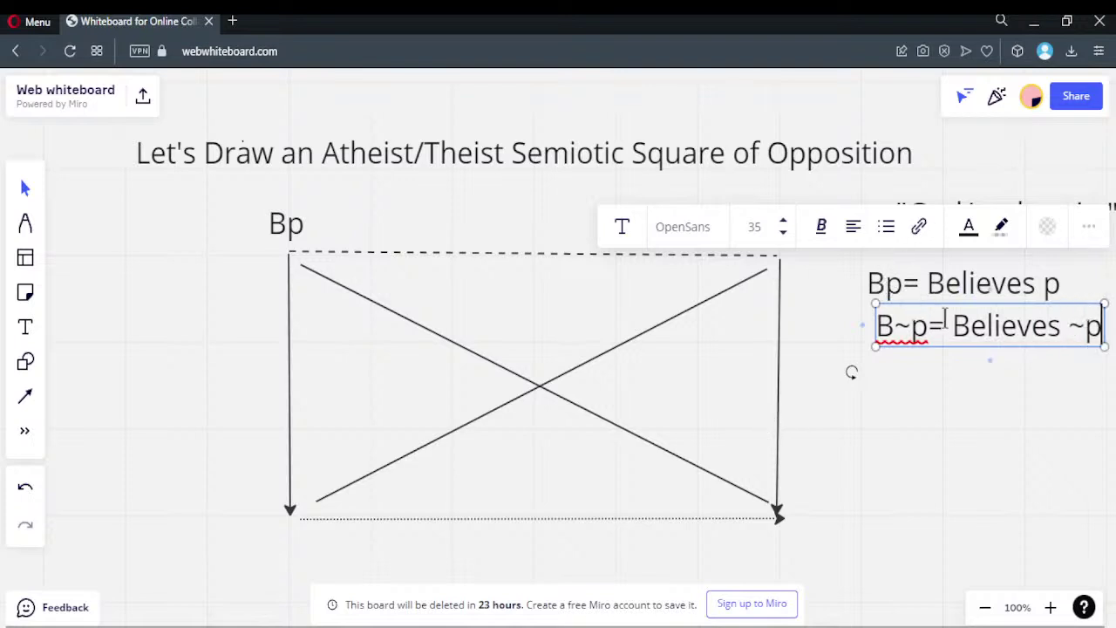
{"action": "left_click", "coordinate": [983, 332]}
{"action": "left_click_drag", "start_coordinate": [876, 322], "coordinate": [868, 322]}
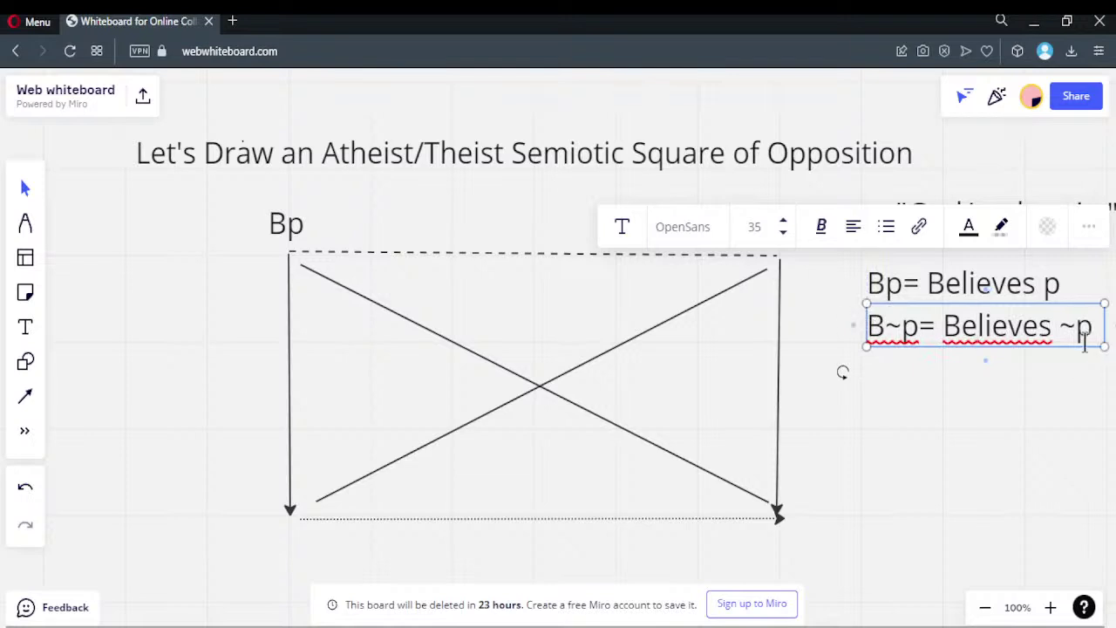
{"action": "left_click", "coordinate": [969, 392]}
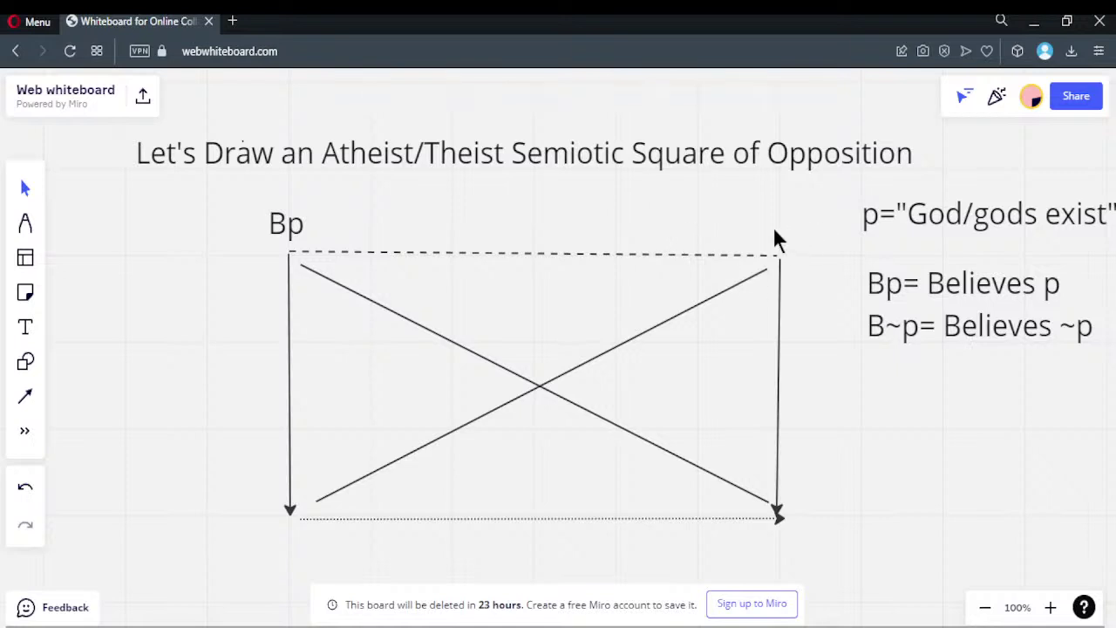
- Label the square's top-right corner 'B~p' and drag the label just above the corner
{"action": "left_click", "coordinate": [25, 327]}
{"action": "left_click", "coordinate": [157, 309]}
{"action": "left_click", "coordinate": [757, 245]}
{"action": "left_click", "coordinate": [31, 329]}
{"action": "left_click", "coordinate": [741, 236]}
{"action": "type", "text": "B~p"}
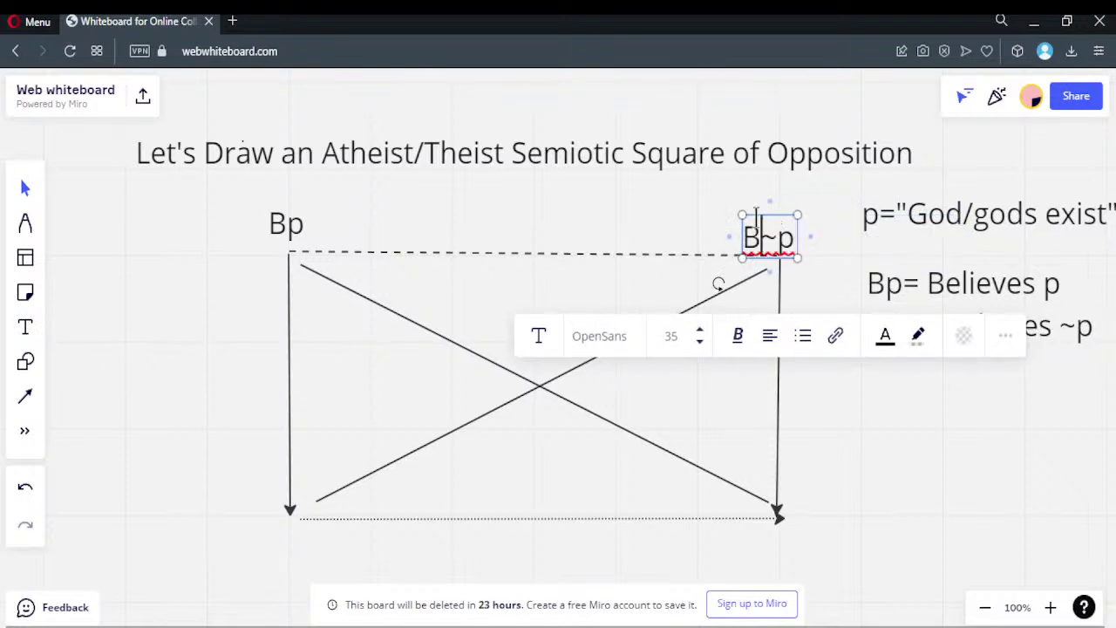
{"action": "left_click", "coordinate": [808, 309]}
{"action": "mouse_move", "coordinate": [781, 245]}
{"action": "left_mouse_down"}
{"action": "mouse_move", "coordinate": [788, 218]}
{"action": "mouse_move", "coordinate": [788, 234]}
{"action": "left_mouse_up"}
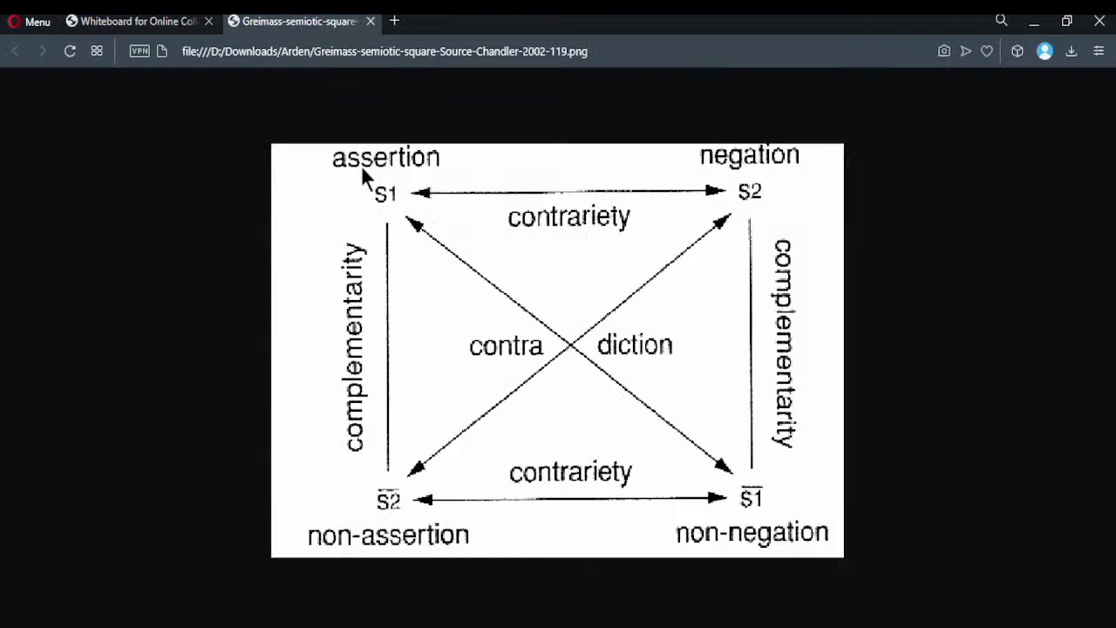
- Close the reference-figure screenshot tab and return to the whiteboard board
{"action": "left_click", "coordinate": [183, 21]}
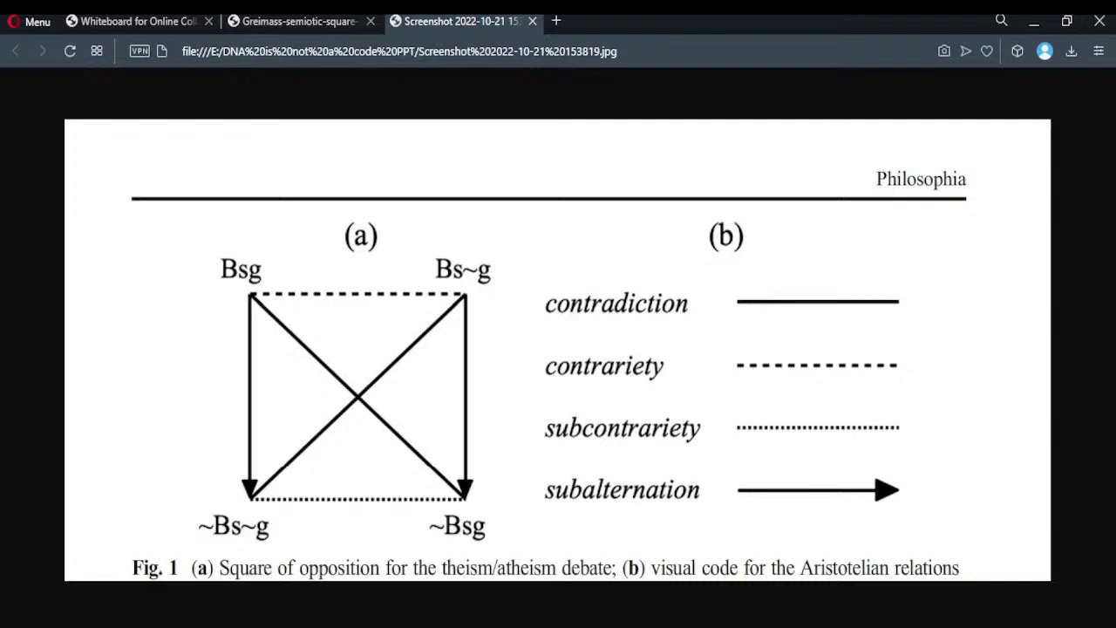
{"action": "key", "text": "ctrl+w"}
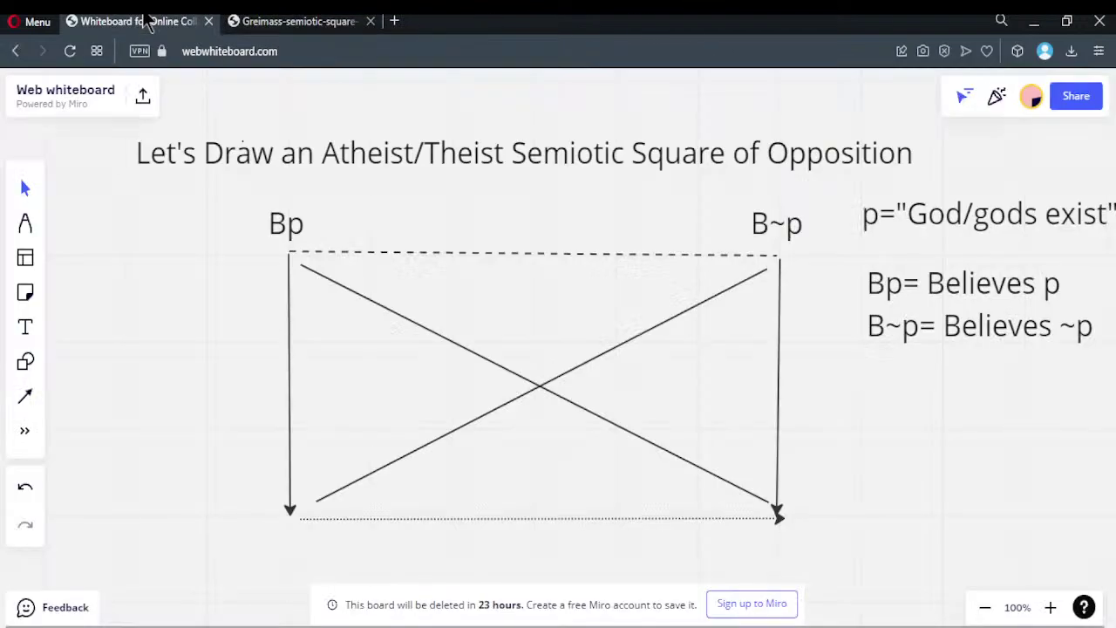
{"action": "left_click", "coordinate": [148, 22]}
- Add a '~Bp' label beside the bottom-right corner, briefly trying '~(Bp)' before reverting
{"action": "left_click", "coordinate": [26, 327]}
{"action": "left_click", "coordinate": [814, 523]}
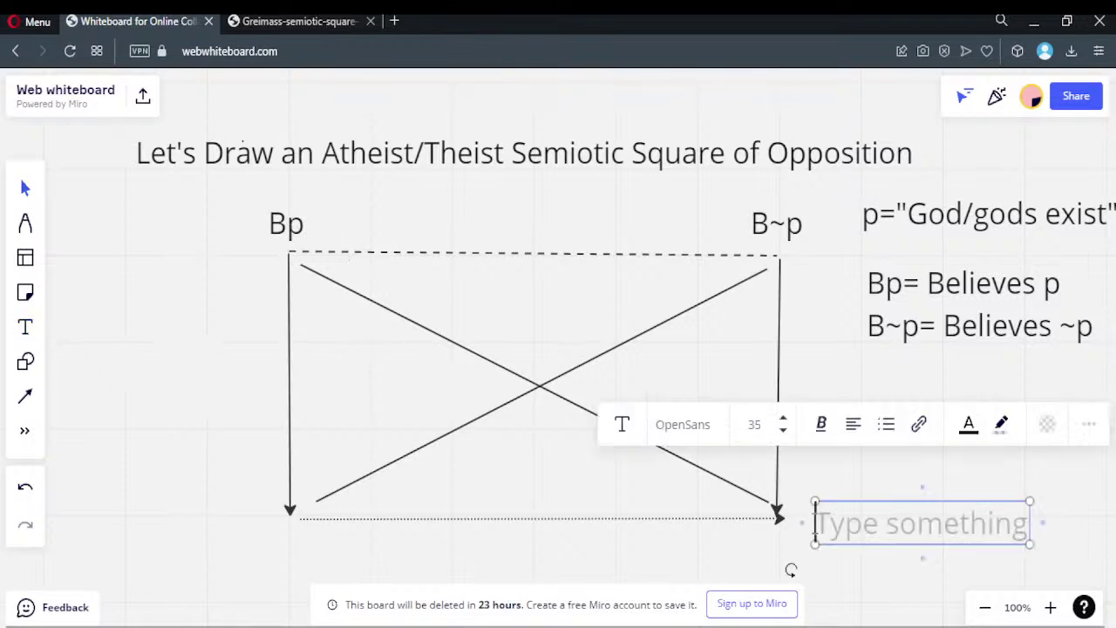
{"action": "type", "text": "~Bp"}
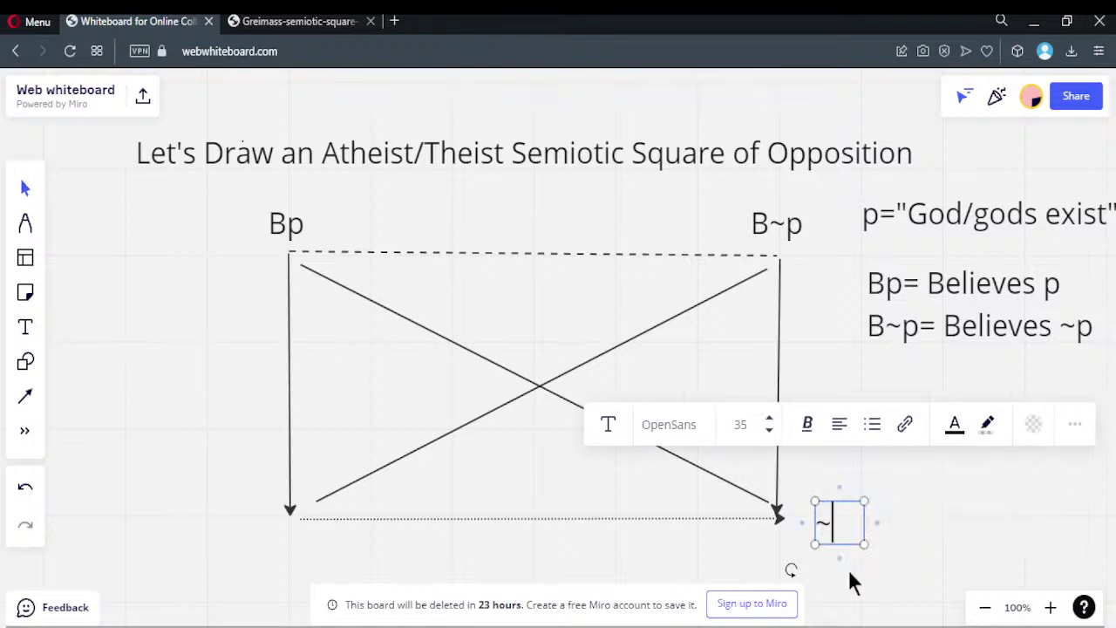
{"action": "key", "text": "BackSpace"}
{"action": "key", "text": "BackSpace"}
{"action": "type", "text": "(Bp)"}
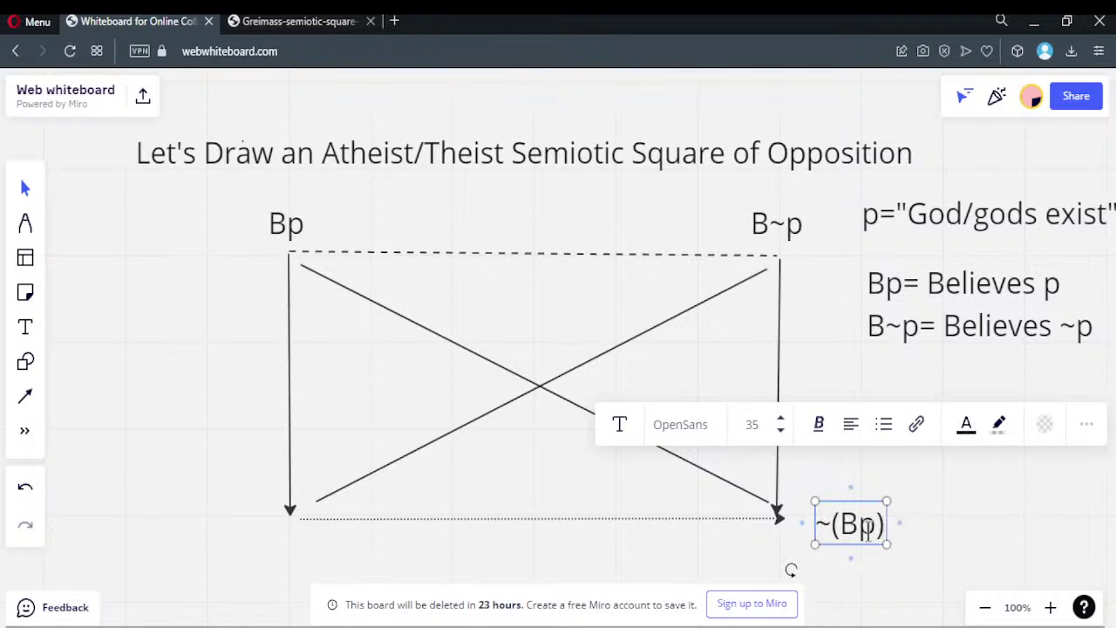
{"action": "key", "text": "BackSpace"}
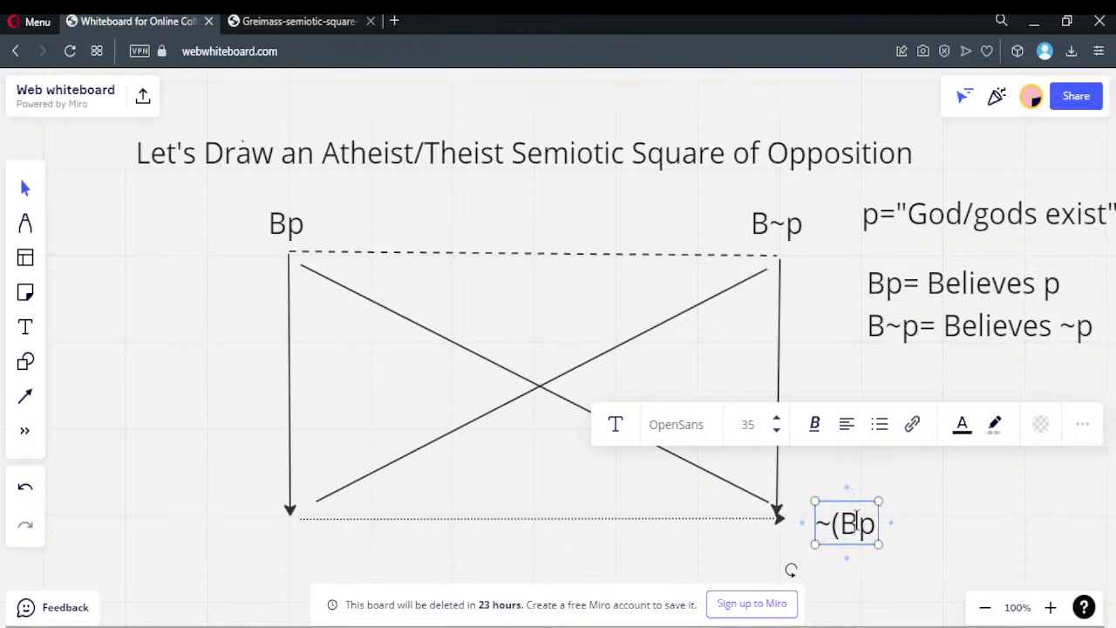
{"action": "key", "text": "Left"}
{"action": "key", "text": "Left"}
{"action": "key", "text": "Left"}
{"action": "key", "text": "BackSpace"}
{"action": "key", "text": "Delete"}
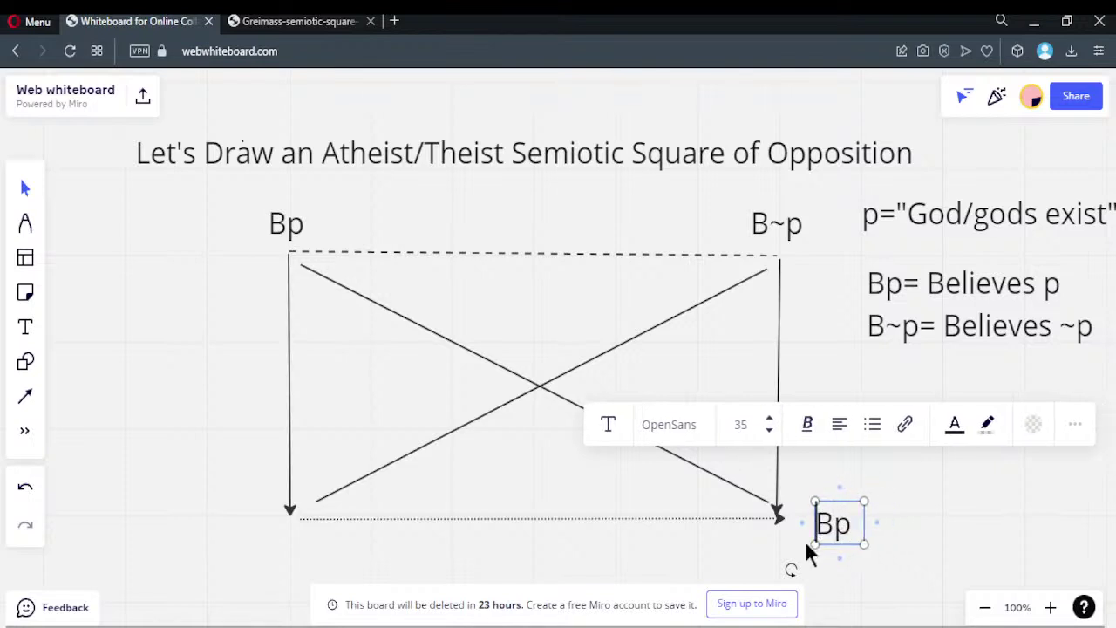
{"action": "type", "text": "~"}
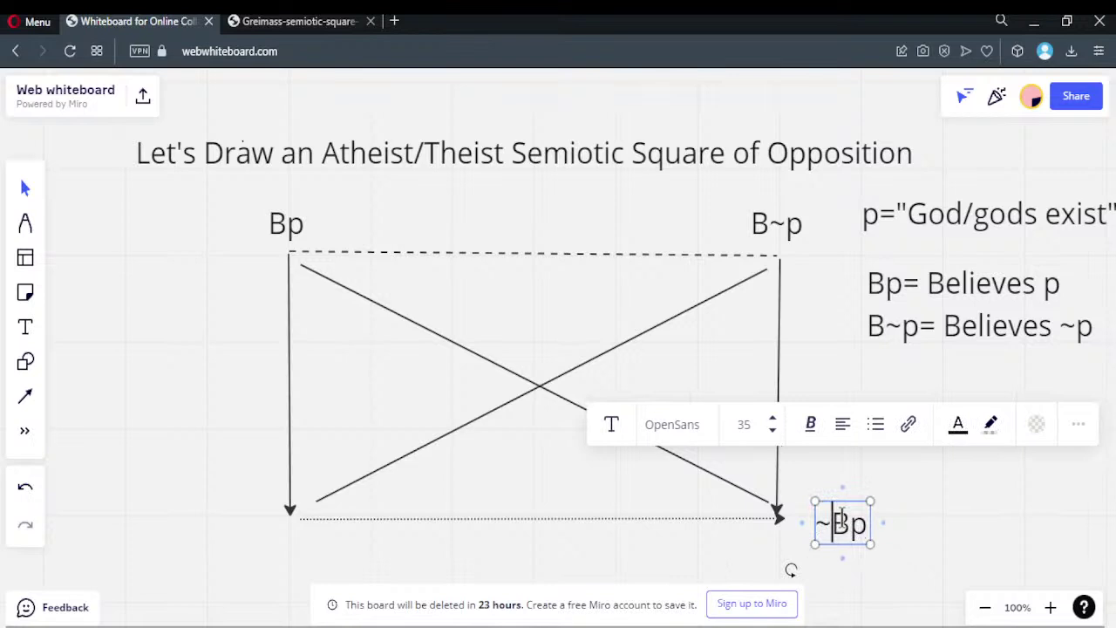
{"action": "left_click", "coordinate": [928, 549]}
- Move the ~Bp label just below the bottom-right arrowhead
{"action": "left_click_drag", "start_coordinate": [862, 523], "coordinate": [802, 544]}
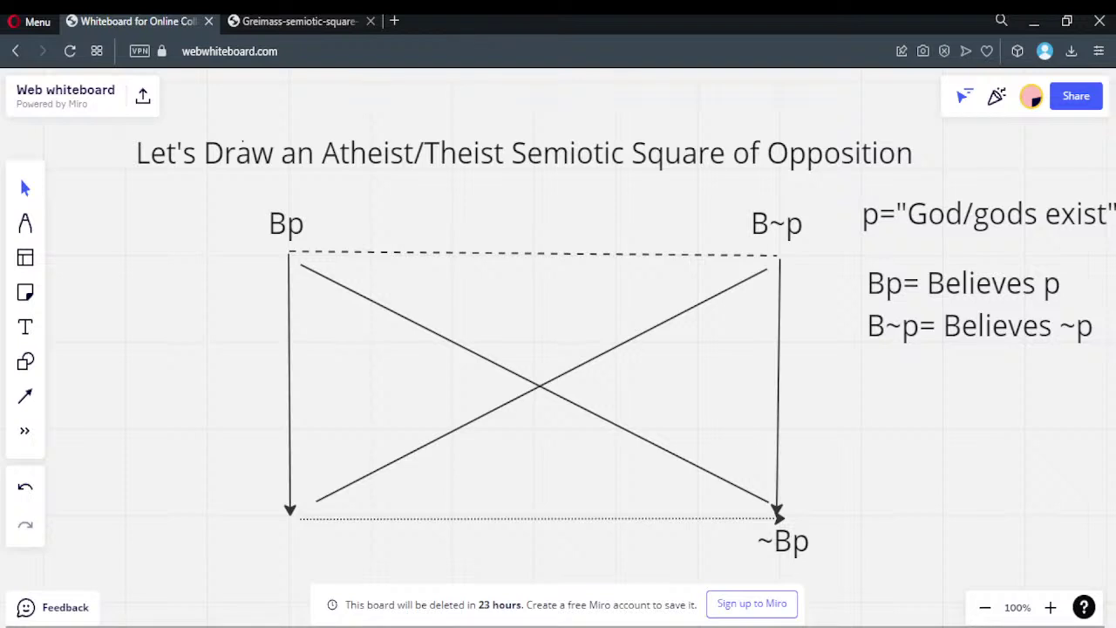
- After checking the Greimas reference, label the bottom-left corner '~B~p'
{"action": "left_click", "coordinate": [292, 21]}
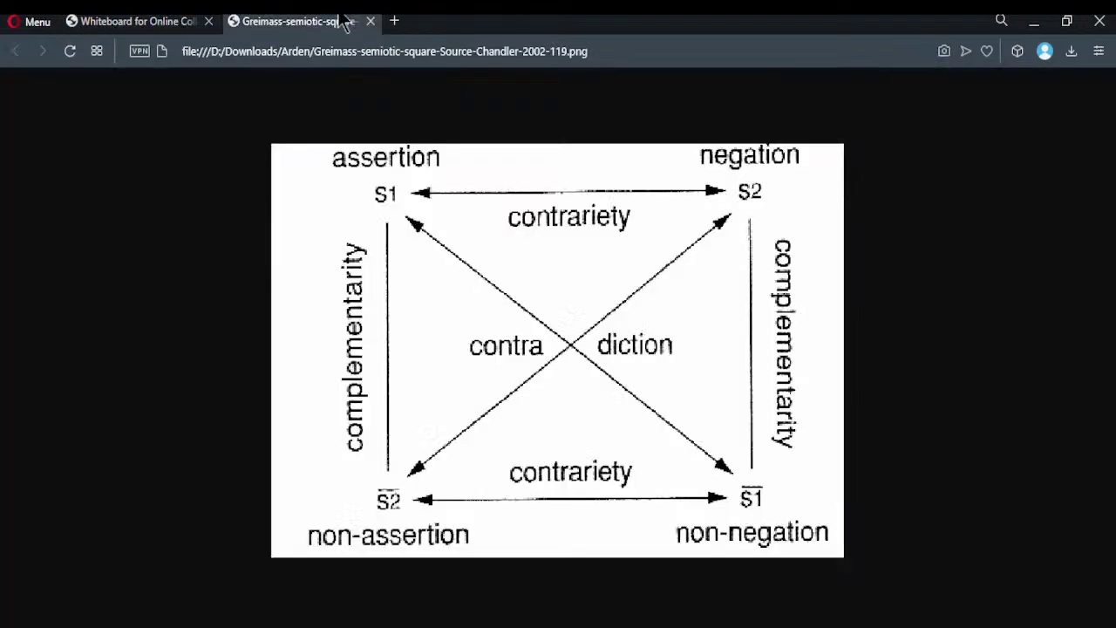
{"action": "left_click", "coordinate": [186, 21]}
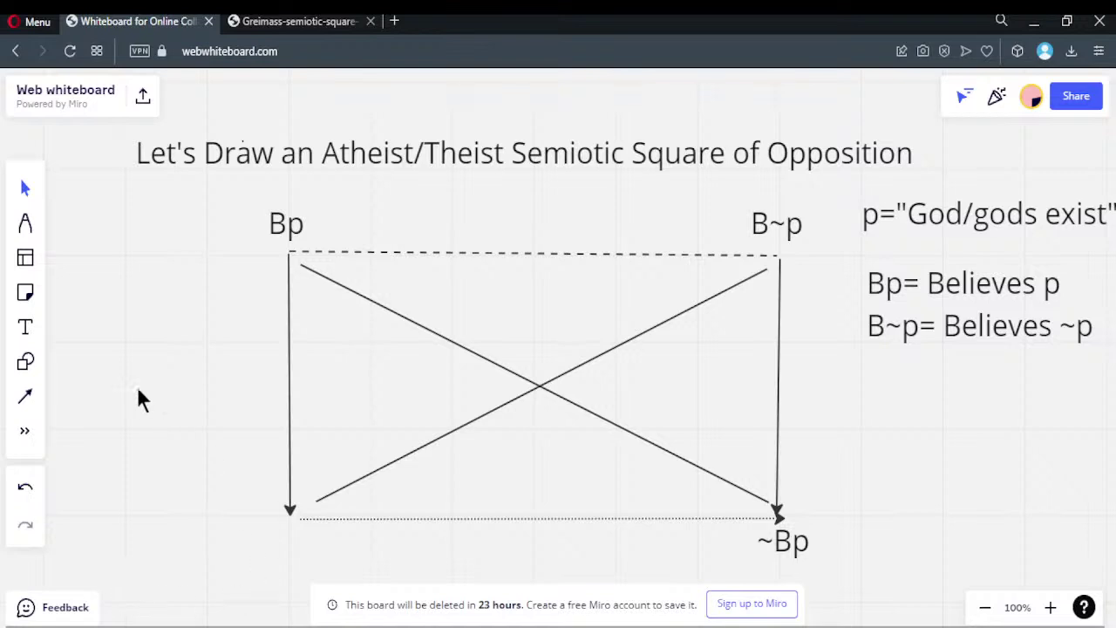
{"action": "left_click", "coordinate": [26, 328]}
{"action": "left_click", "coordinate": [233, 538]}
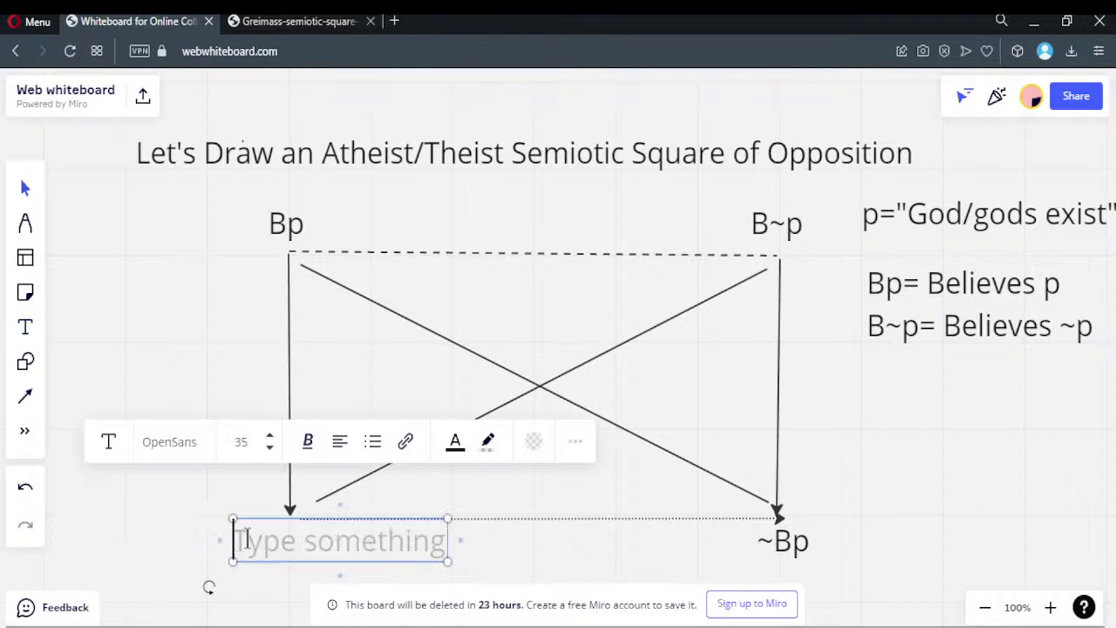
{"action": "type", "text": "~B~p"}
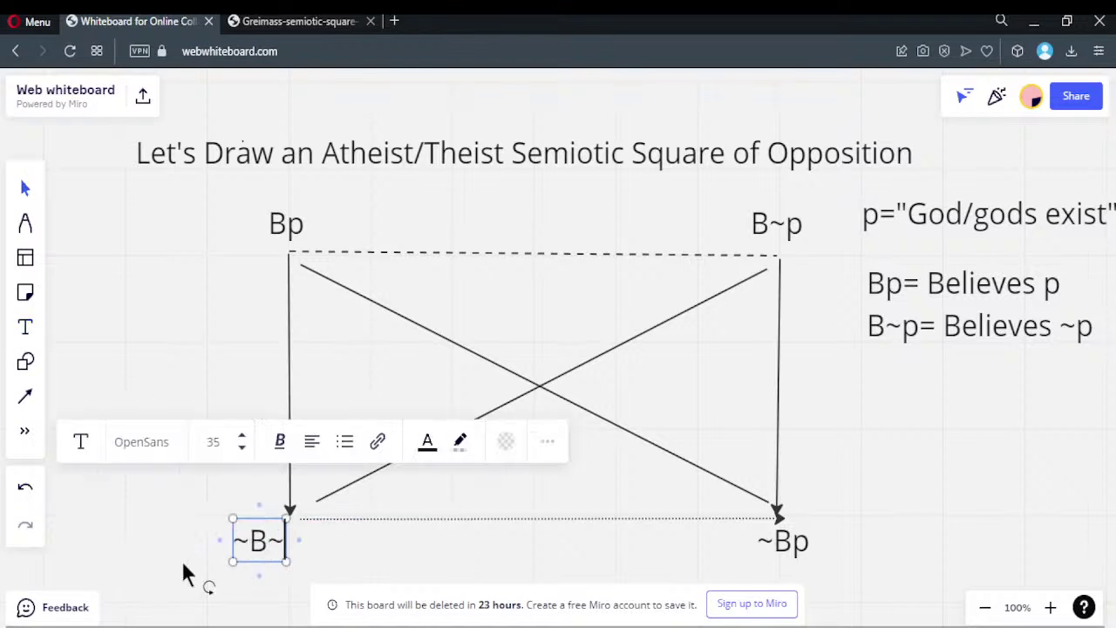
{"action": "left_click", "coordinate": [390, 548]}
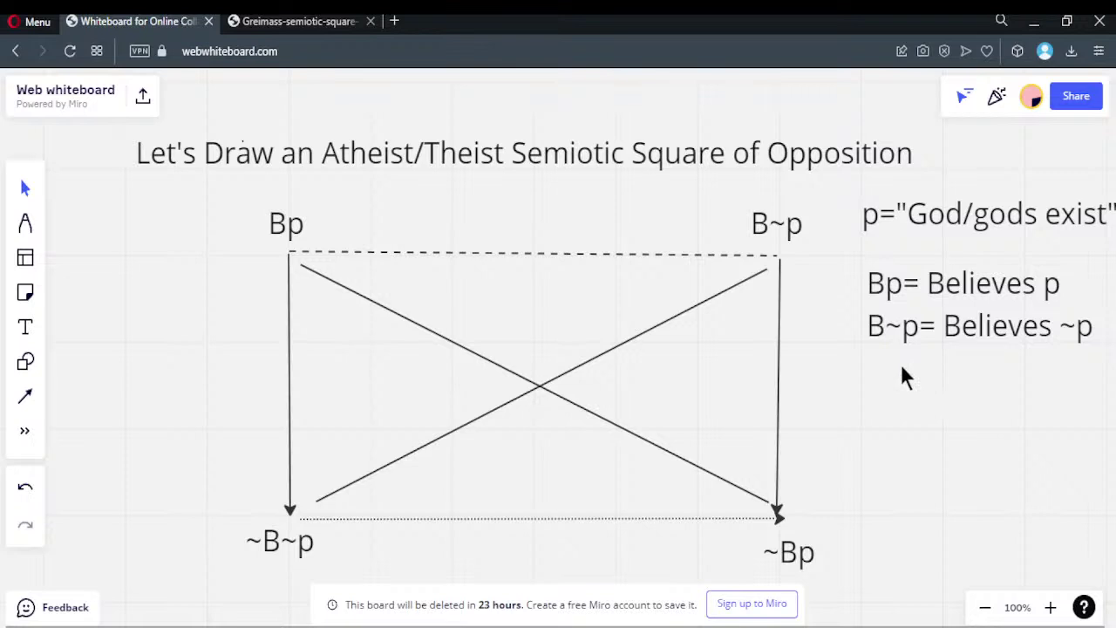
- Type the legend line '~B~p= Does not believe ~p' below the B~p definition
{"action": "left_click", "coordinate": [25, 327]}
{"action": "left_click", "coordinate": [887, 381]}
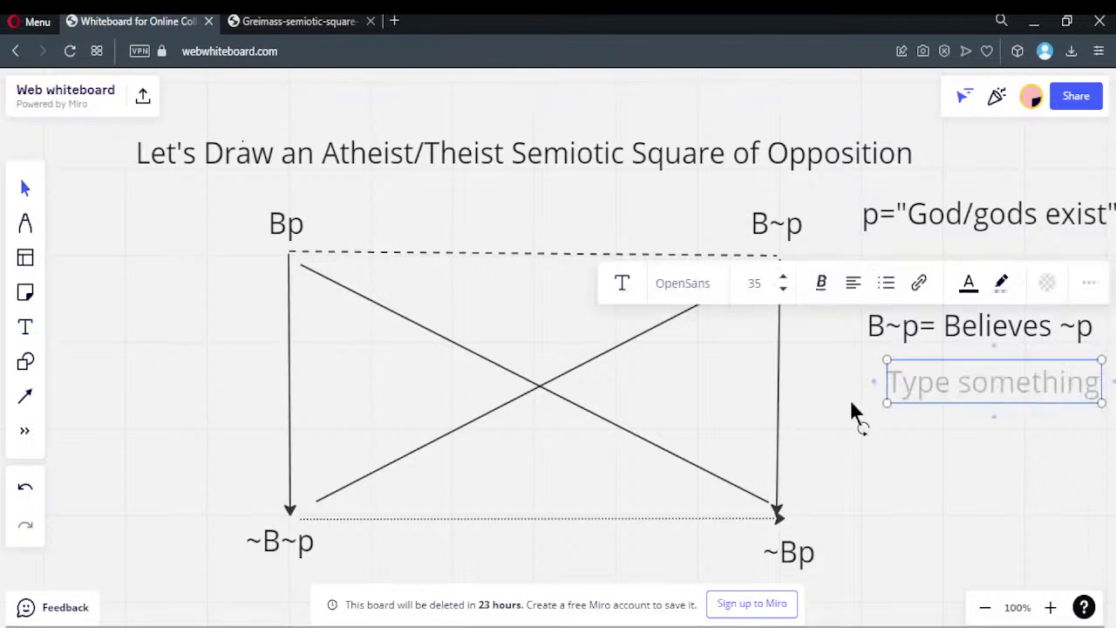
{"action": "type", "text": "~Bp"}
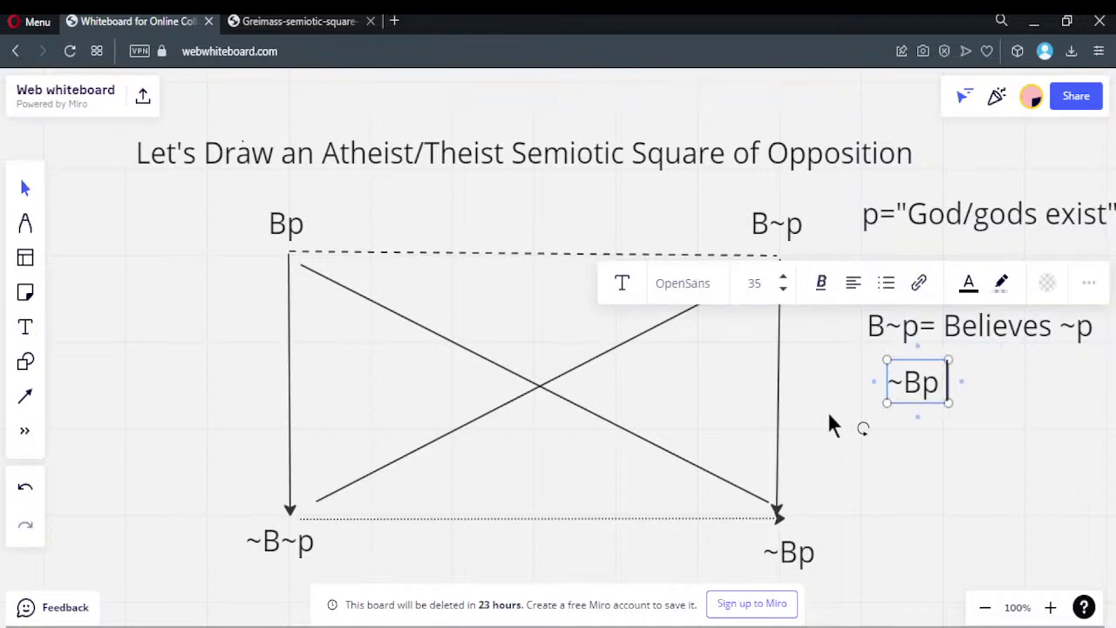
{"action": "type", "text": " ="}
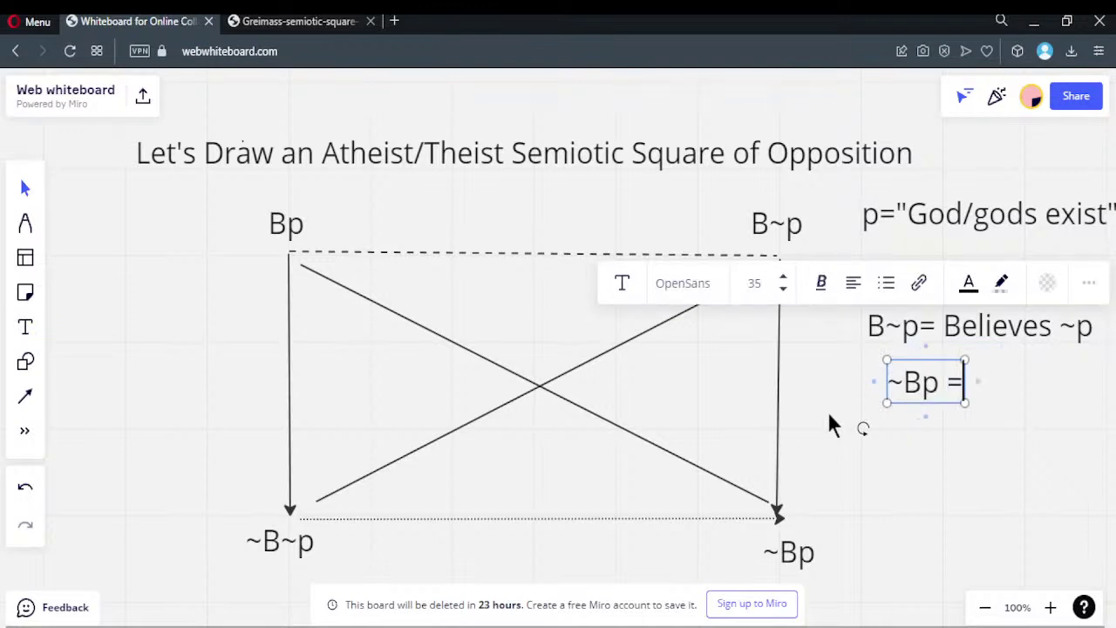
{"action": "type", "text": " Does"}
{"action": "key", "text": "BackSpace"}
{"action": "key", "text": "BackSpace"}
{"action": "key", "text": "BackSpace"}
{"action": "key", "text": "BackSpace"}
{"action": "key", "text": "BackSpace"}
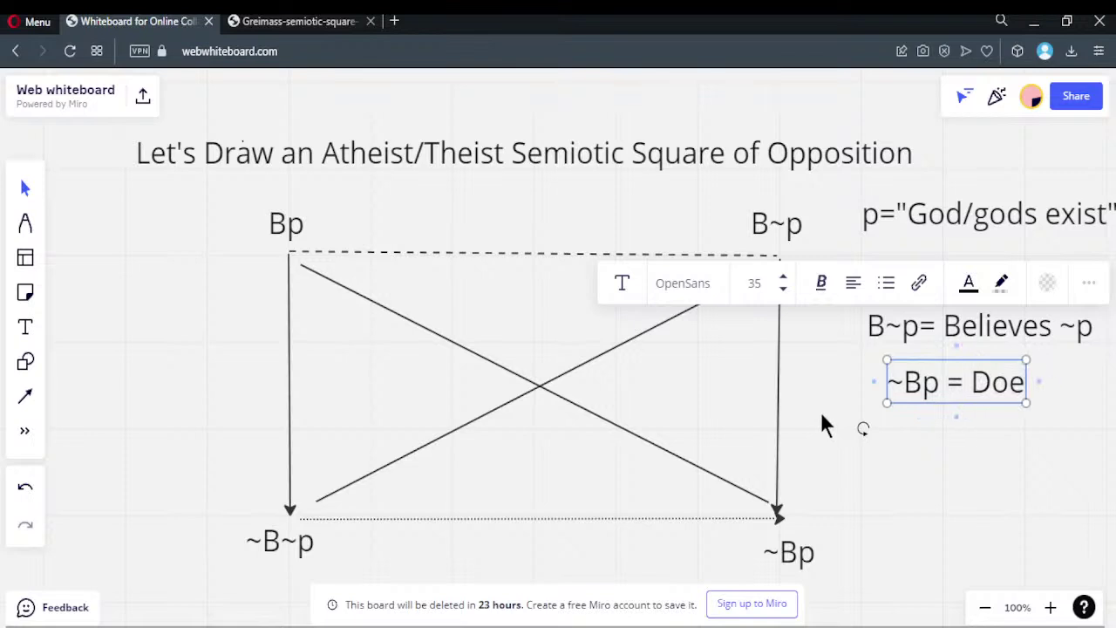
{"action": "key", "text": "BackSpace"}
{"action": "key", "text": "BackSpace"}
{"action": "key", "text": "BackSpace"}
{"action": "type", "text": "~"}
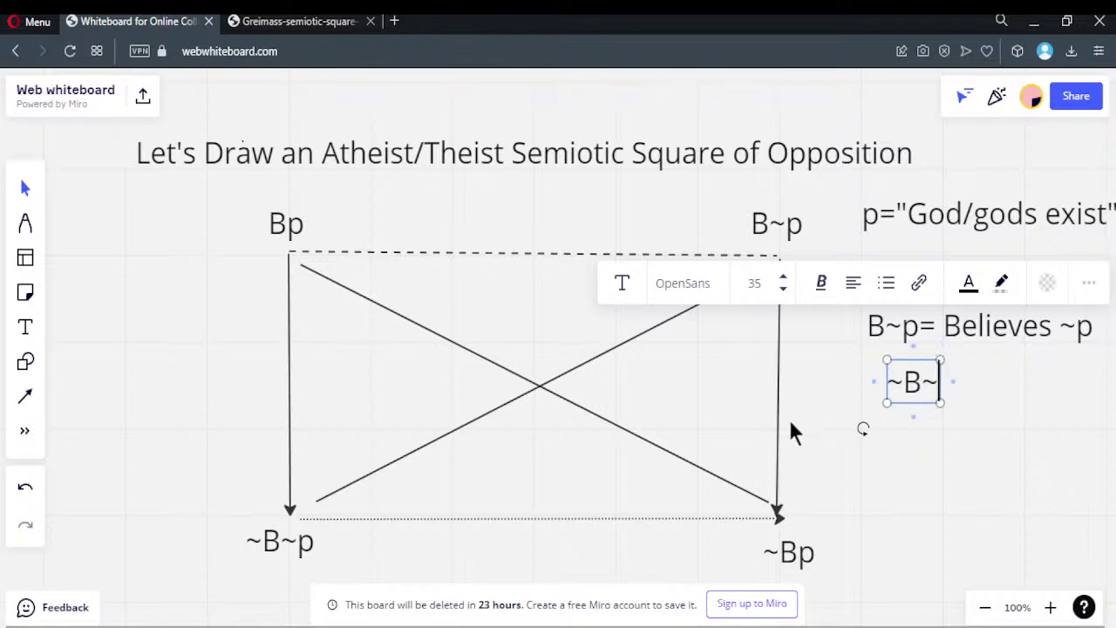
{"action": "type", "text": "p-"}
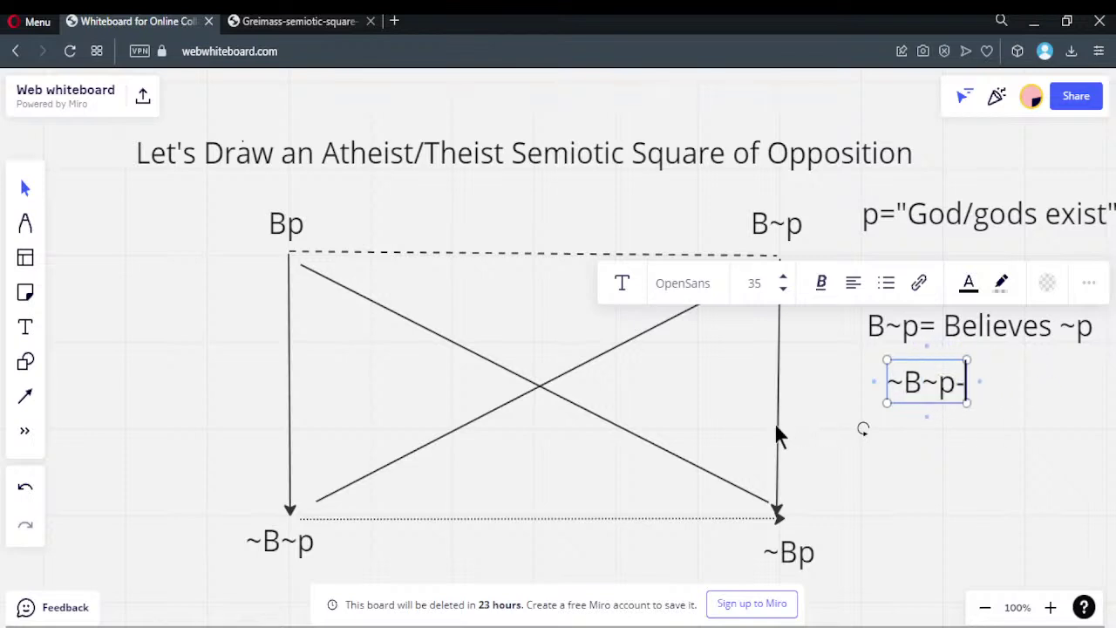
{"action": "key", "text": "BackSpace"}
{"action": "type", "text": "="}
{"action": "key", "text": "BackSpace"}
{"action": "type", "text": "= Does not be"}
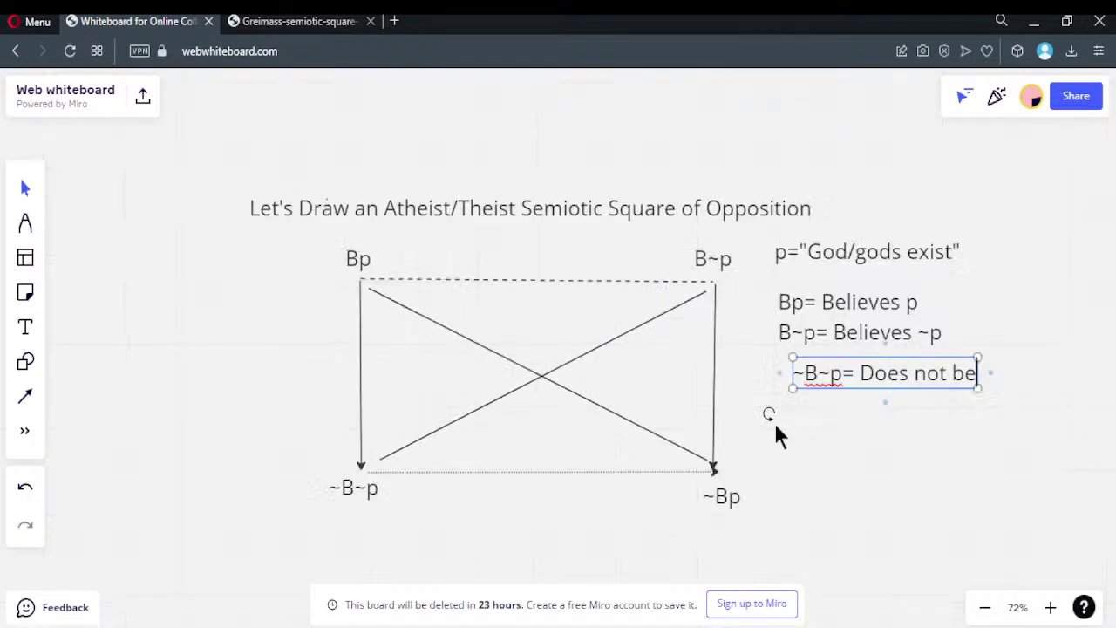
{"action": "type", "text": "lieve ~p"}
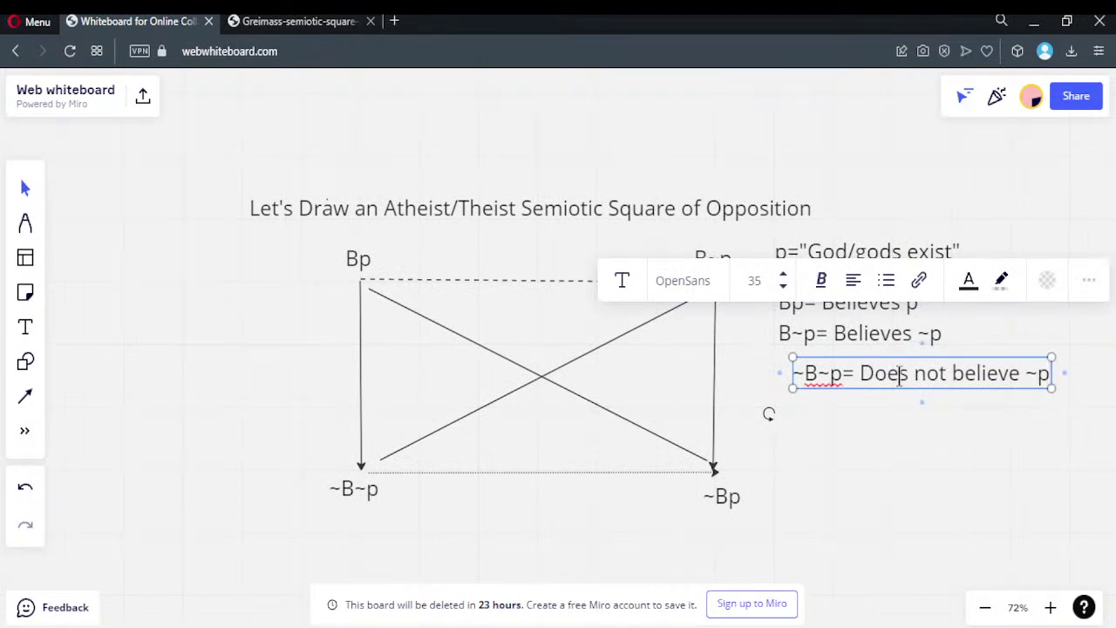
- Align the ~B~p line under the other legend entries
{"action": "key", "text": "Escape"}
{"action": "left_click_drag", "start_coordinate": [939, 375], "coordinate": [913, 359]}
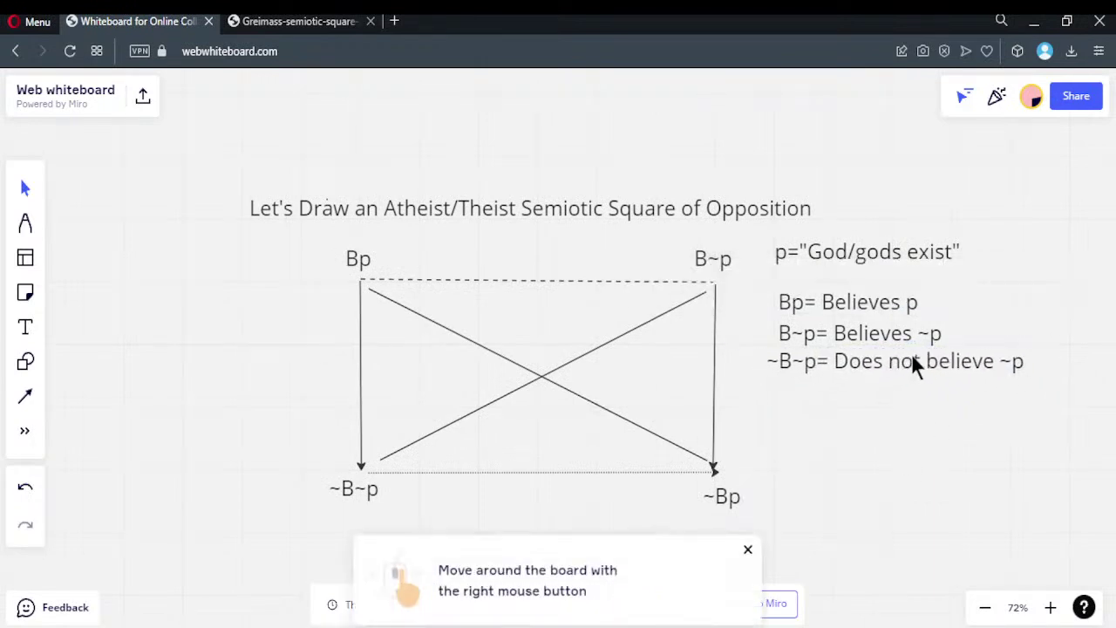
{"action": "left_click", "coordinate": [24, 327]}
- Add the legend line '~Bp= Does not believe p' below the ~B~p entry
{"action": "left_click", "coordinate": [842, 389]}
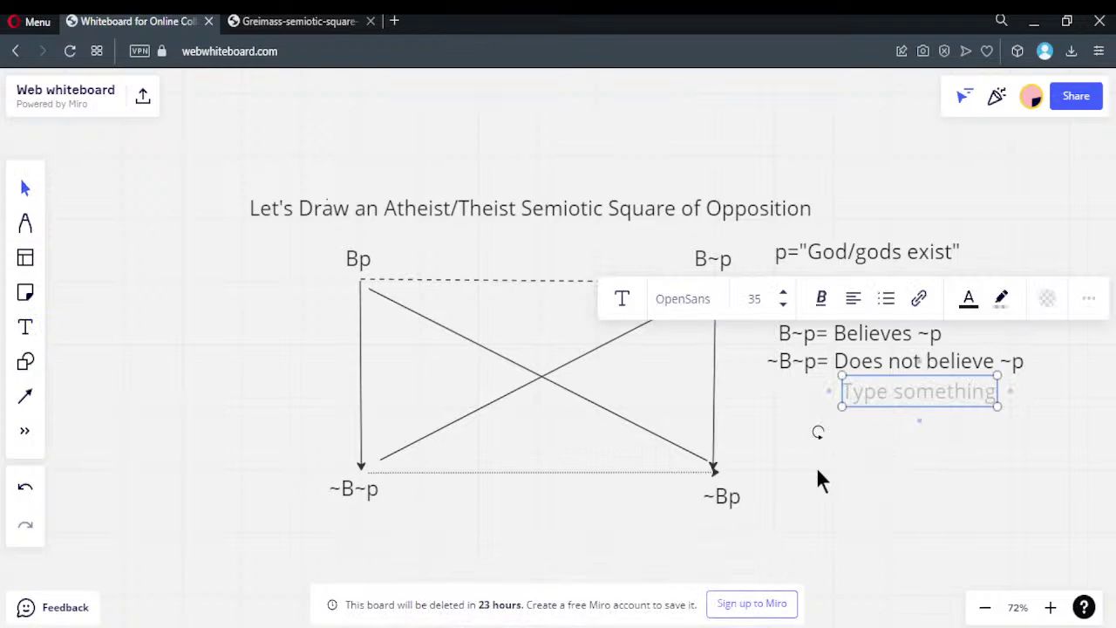
{"action": "type", "text": "~"}
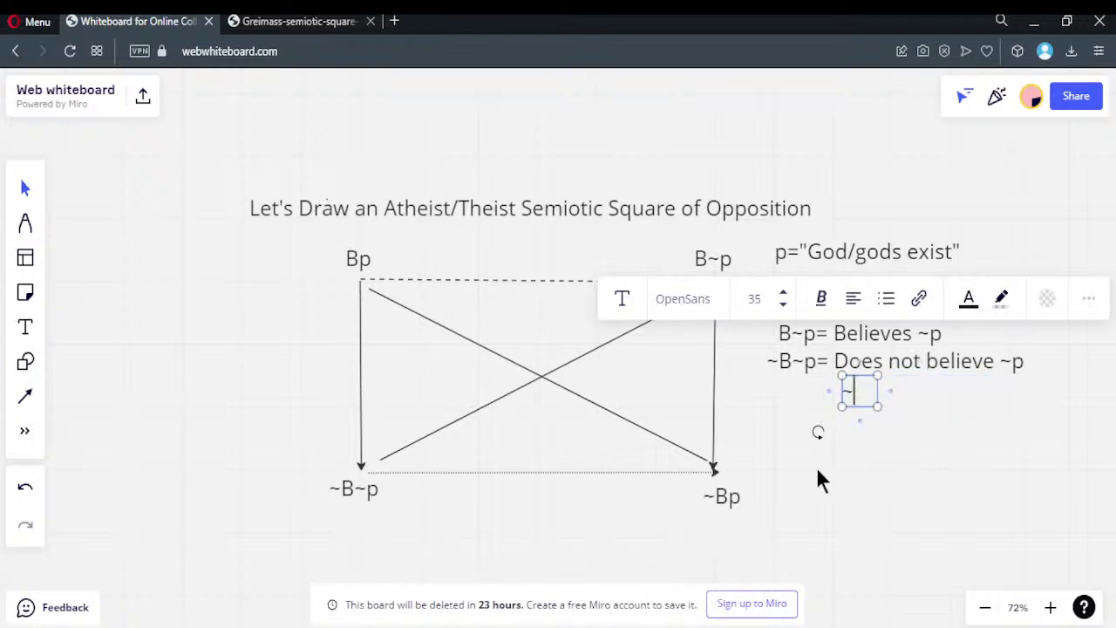
{"action": "type", "text": "Bp"}
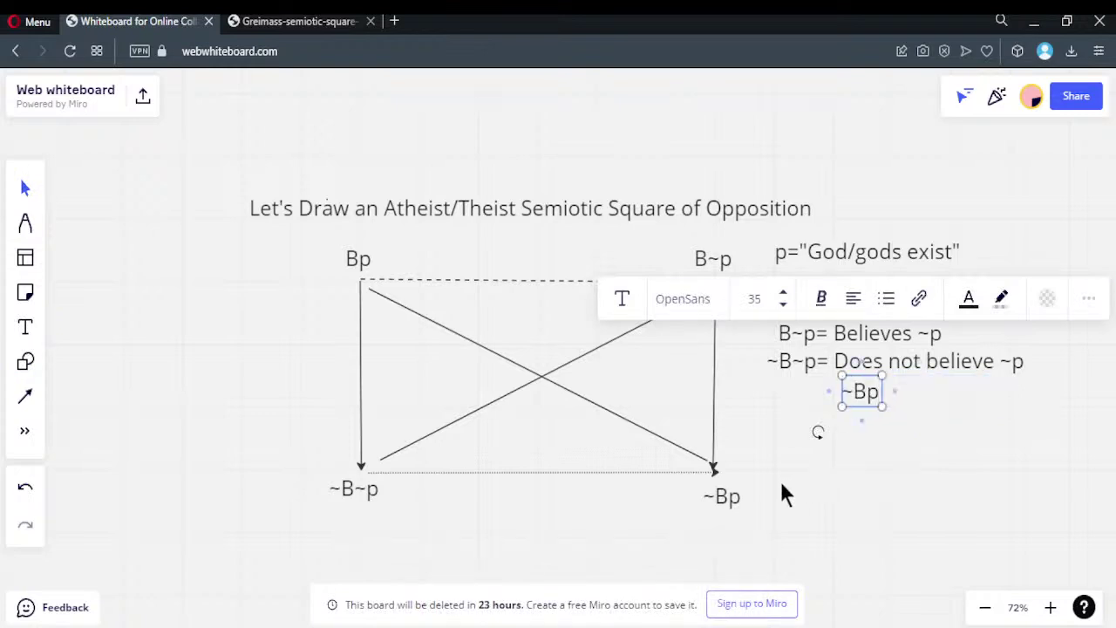
{"action": "left_click", "coordinate": [851, 422]}
{"action": "left_click", "coordinate": [865, 392]}
{"action": "type", "text": "= Doe"}
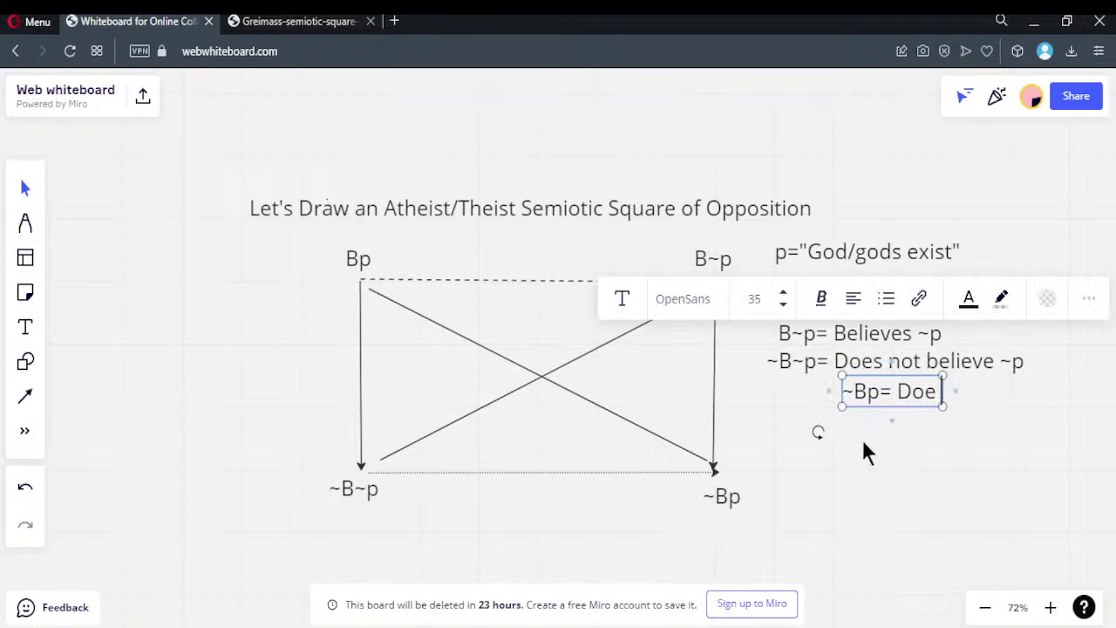
{"action": "type", "text": "s not believe p"}
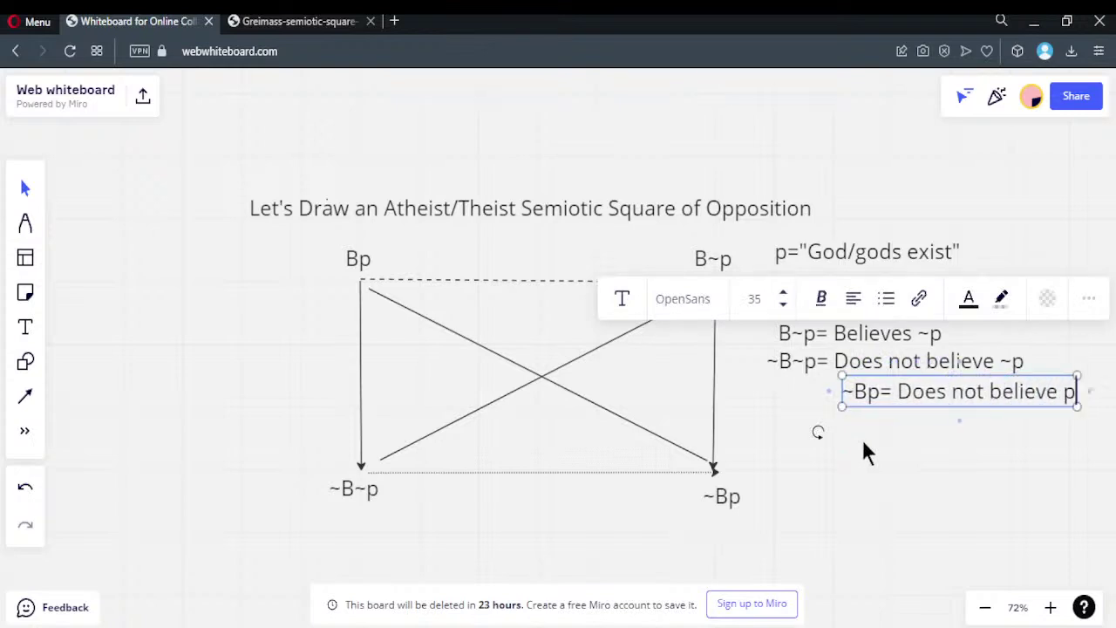
{"action": "left_click", "coordinate": [861, 439]}
- Align the ~Bp line under ~B~p and place an empty text box left of the square
{"action": "left_click_drag", "start_coordinate": [908, 390], "coordinate": [853, 391]}
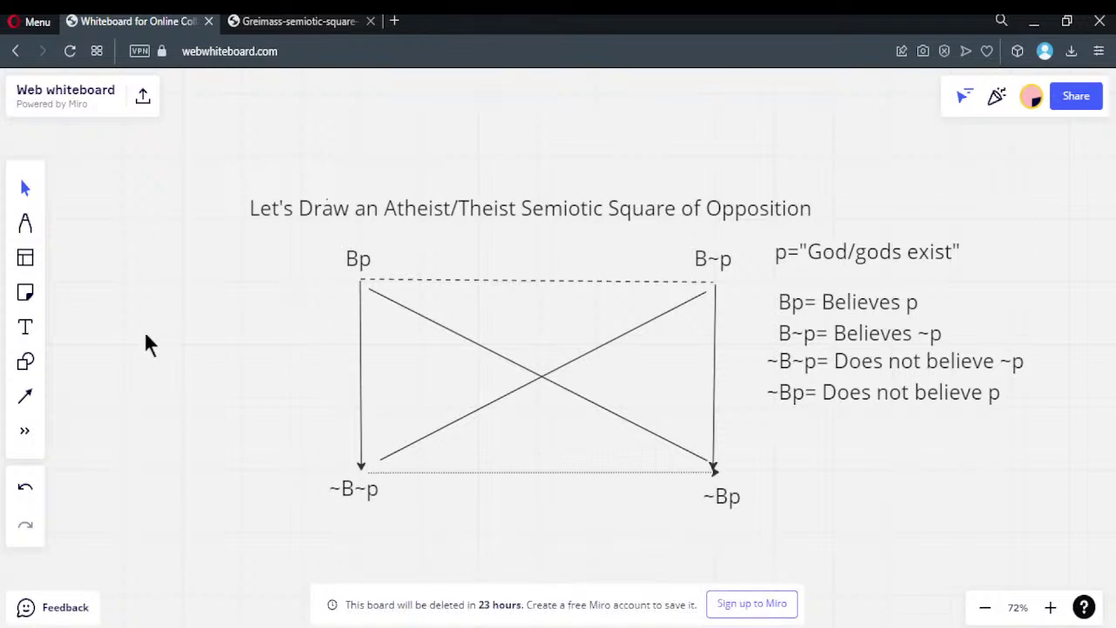
{"action": "left_click", "coordinate": [25, 327]}
{"action": "left_click", "coordinate": [210, 275]}
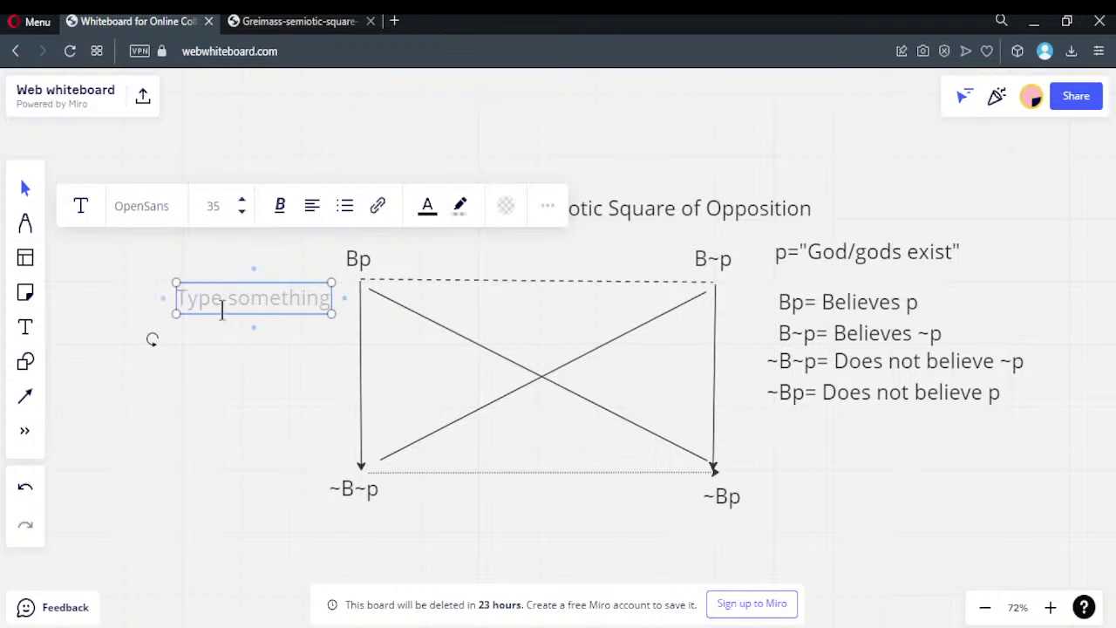
- Replace the empty box with a 'Theist' label positioned just left of Bp
{"action": "left_click", "coordinate": [229, 308]}
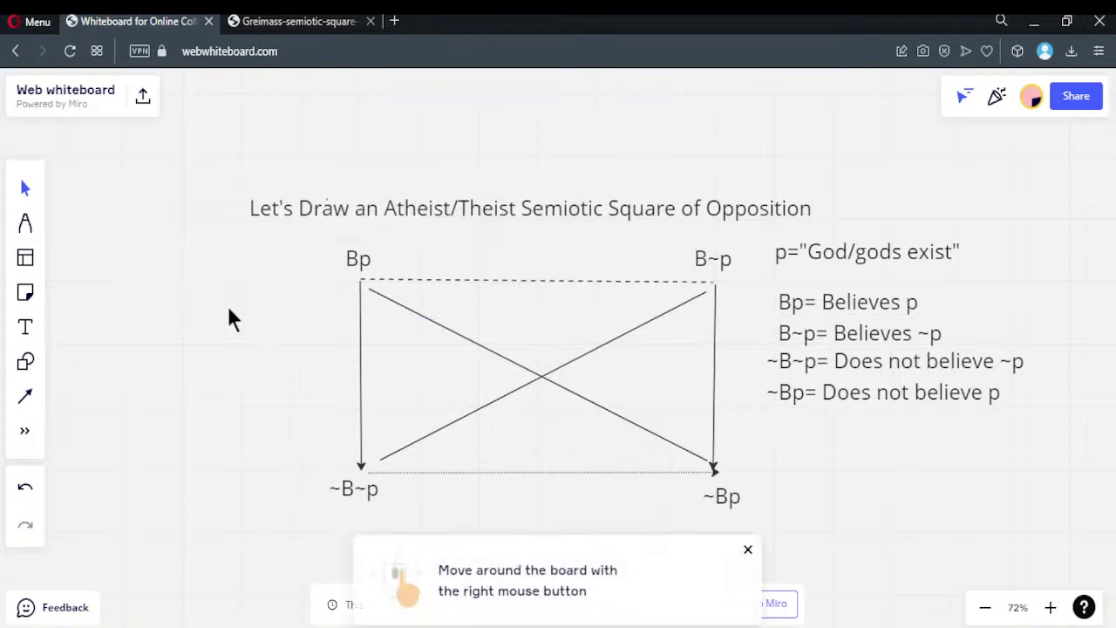
{"action": "left_click", "coordinate": [25, 326]}
{"action": "left_click", "coordinate": [224, 257]}
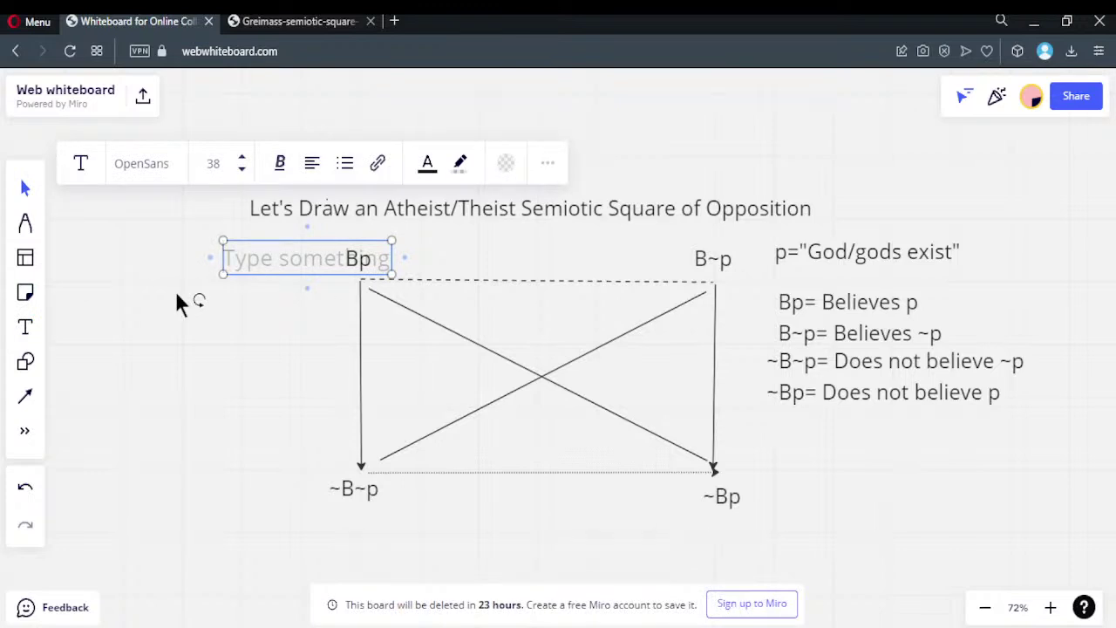
{"action": "type", "text": "This"}
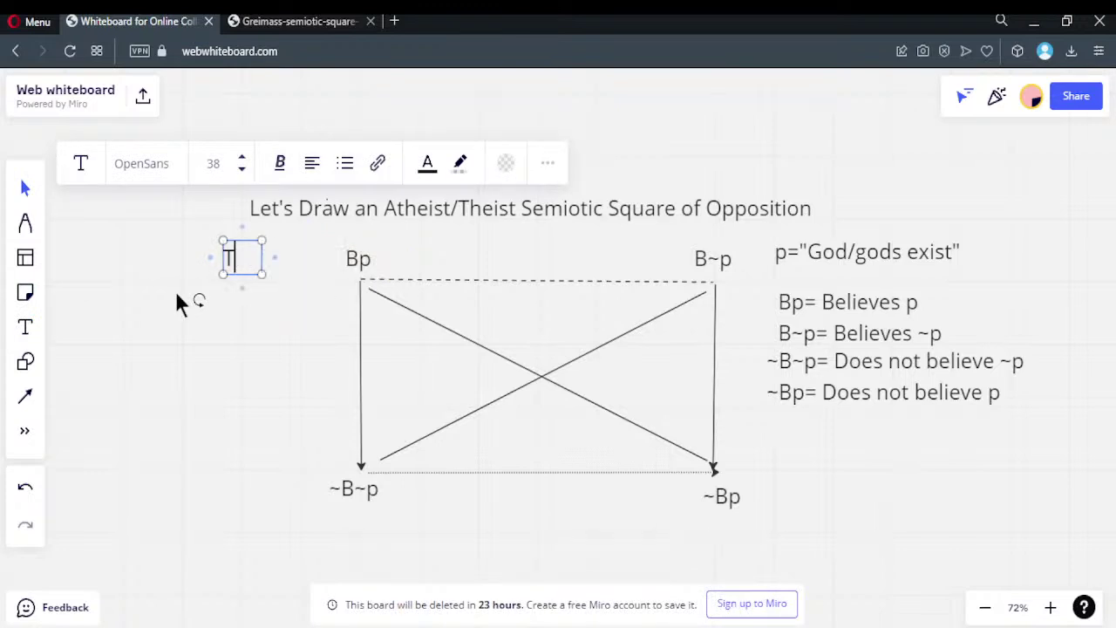
{"action": "key", "text": "BackSpace"}
{"action": "type", "text": "est"}
{"action": "key", "text": "BackSpace"}
{"action": "key", "text": "BackSpace"}
{"action": "key", "text": "BackSpace"}
{"action": "key", "text": "BackSpace"}
{"action": "type", "text": "eist"}
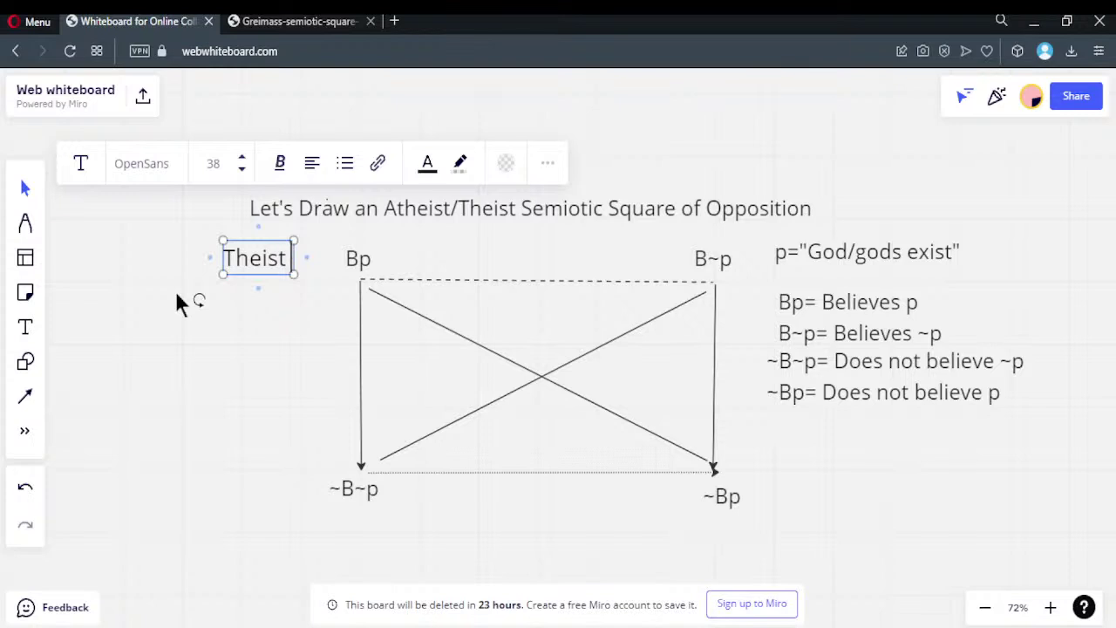
{"action": "left_click", "coordinate": [206, 366]}
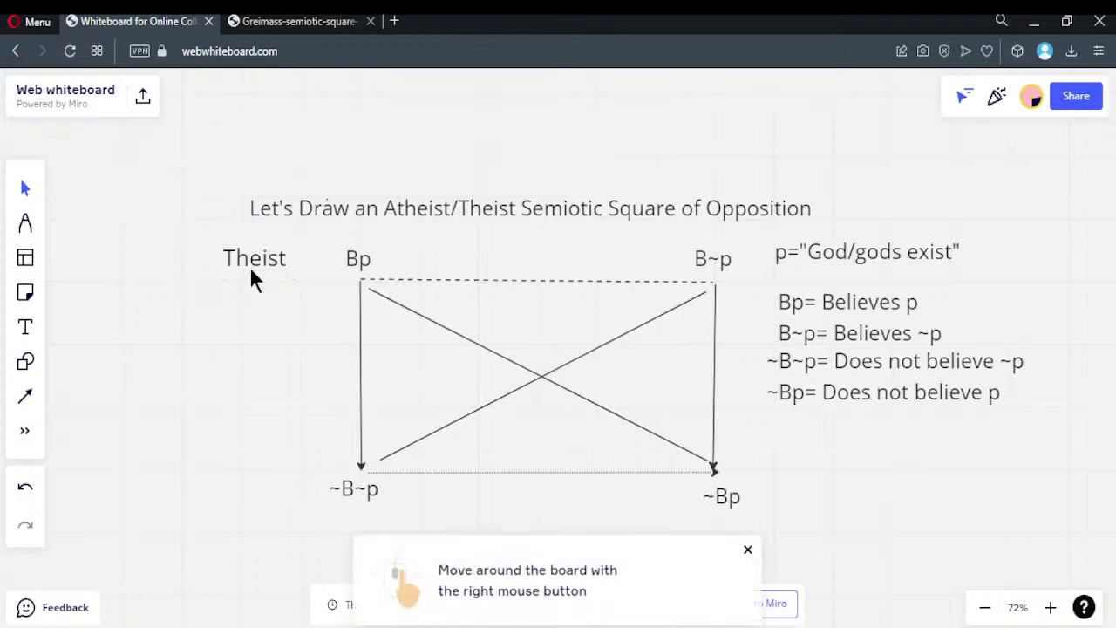
{"action": "mouse_move", "coordinate": [281, 252]}
{"action": "left_mouse_down"}
{"action": "mouse_move", "coordinate": [312, 256]}
{"action": "mouse_move", "coordinate": [303, 255]}
{"action": "left_mouse_up"}
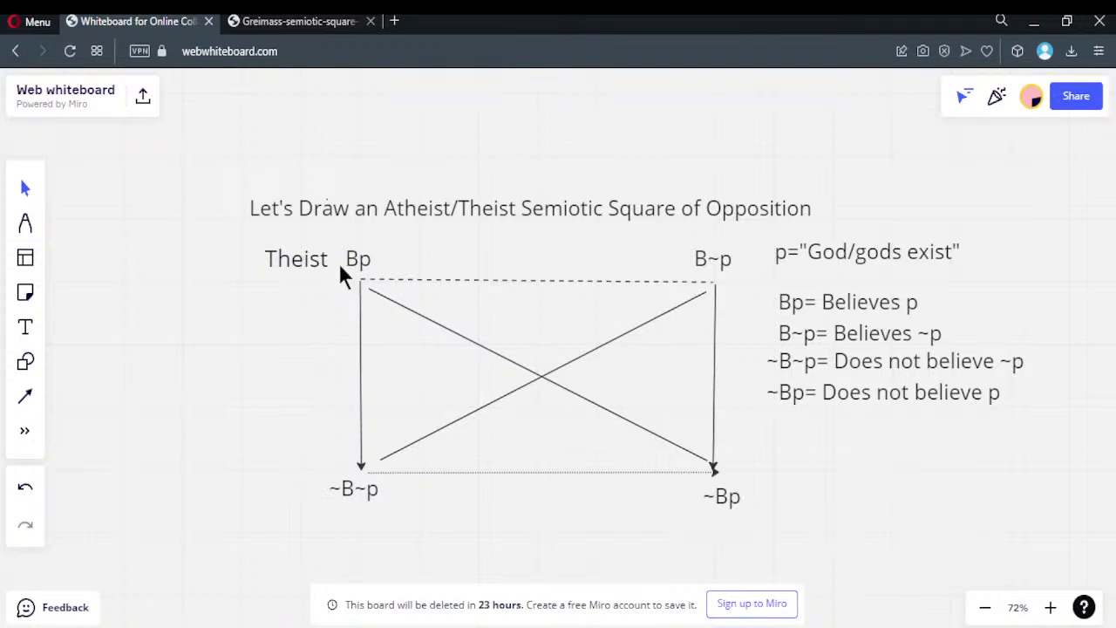
{"action": "mouse_move", "coordinate": [311, 254]}
{"action": "left_mouse_down"}
{"action": "mouse_move", "coordinate": [340, 237]}
{"action": "mouse_move", "coordinate": [308, 246]}
{"action": "left_mouse_up"}
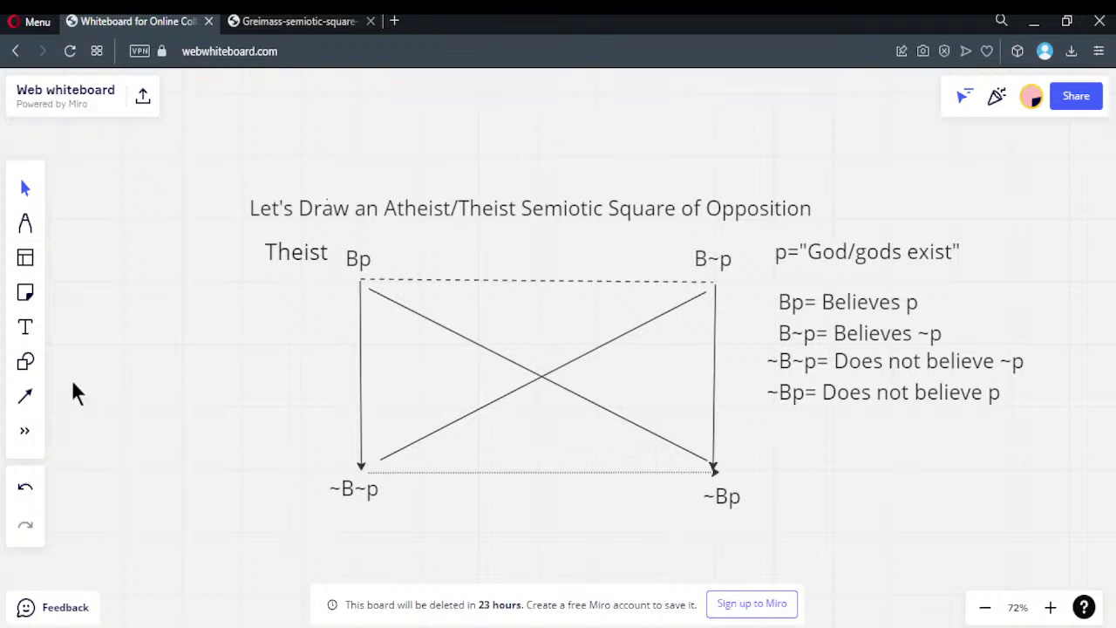
- Add a 'Not Theist (Nontheist)' label right of ~Bp and nudge it into place
{"action": "left_click", "coordinate": [25, 329]}
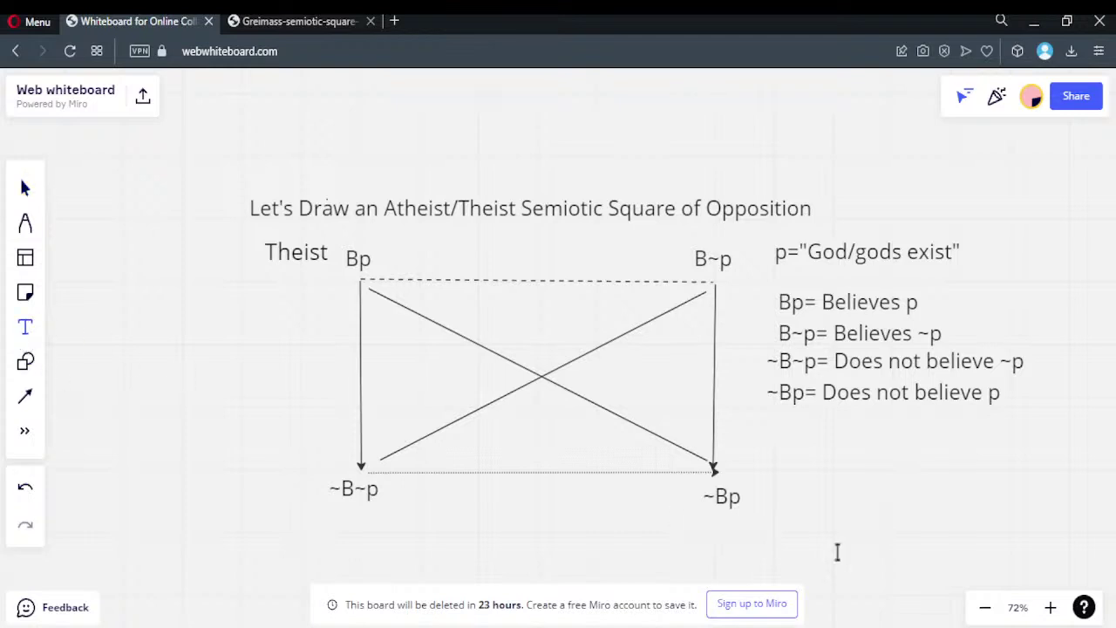
{"action": "left_click", "coordinate": [764, 503]}
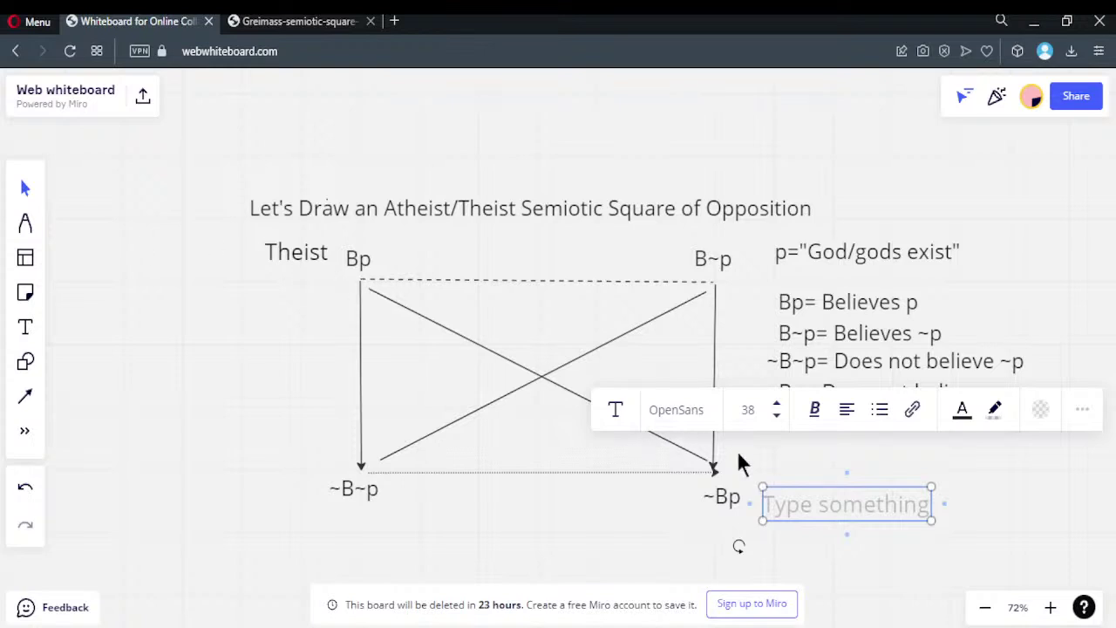
{"action": "type", "text": "Not Theist "}
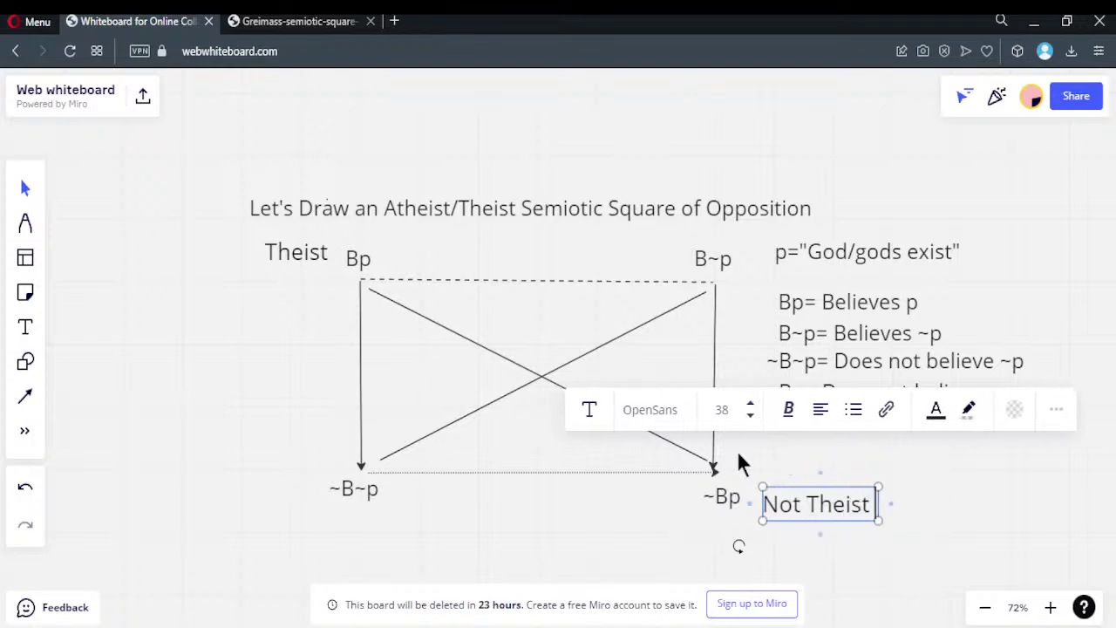
{"action": "type", "text": "(N"}
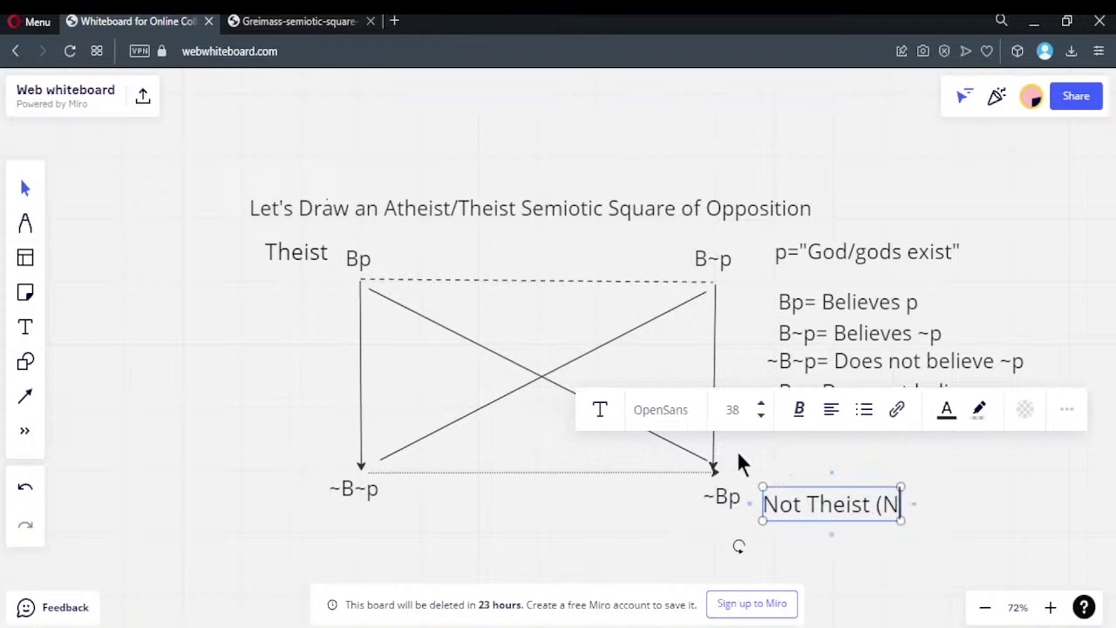
{"action": "type", "text": "ontheist)"}
{"action": "key", "text": "Return"}
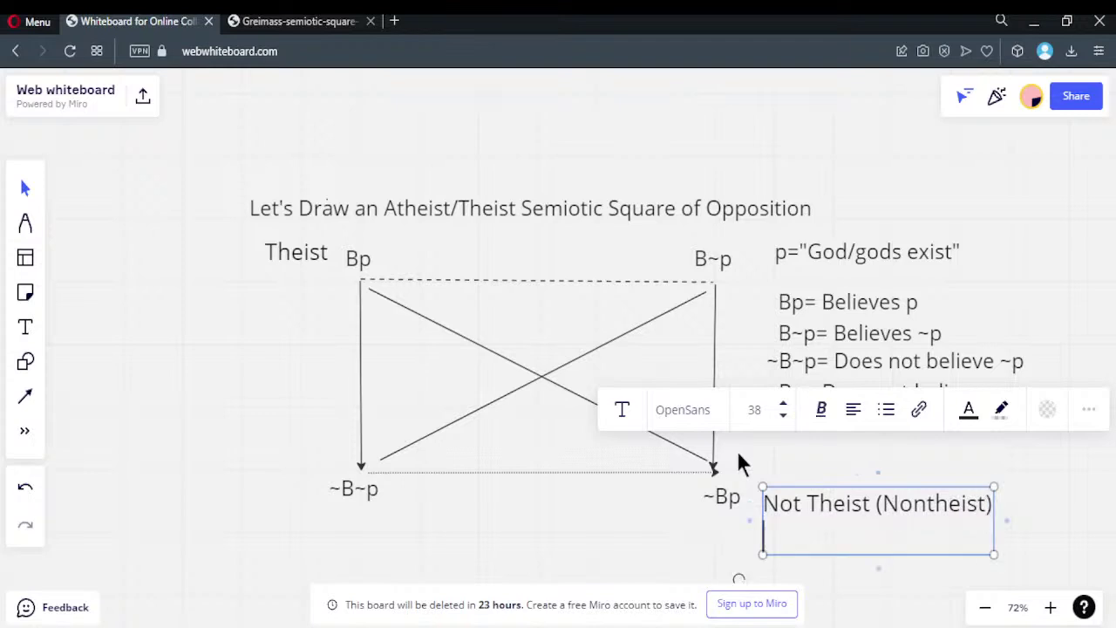
{"action": "left_click", "coordinate": [847, 475]}
{"action": "left_click_drag", "start_coordinate": [838, 507], "coordinate": [832, 501]}
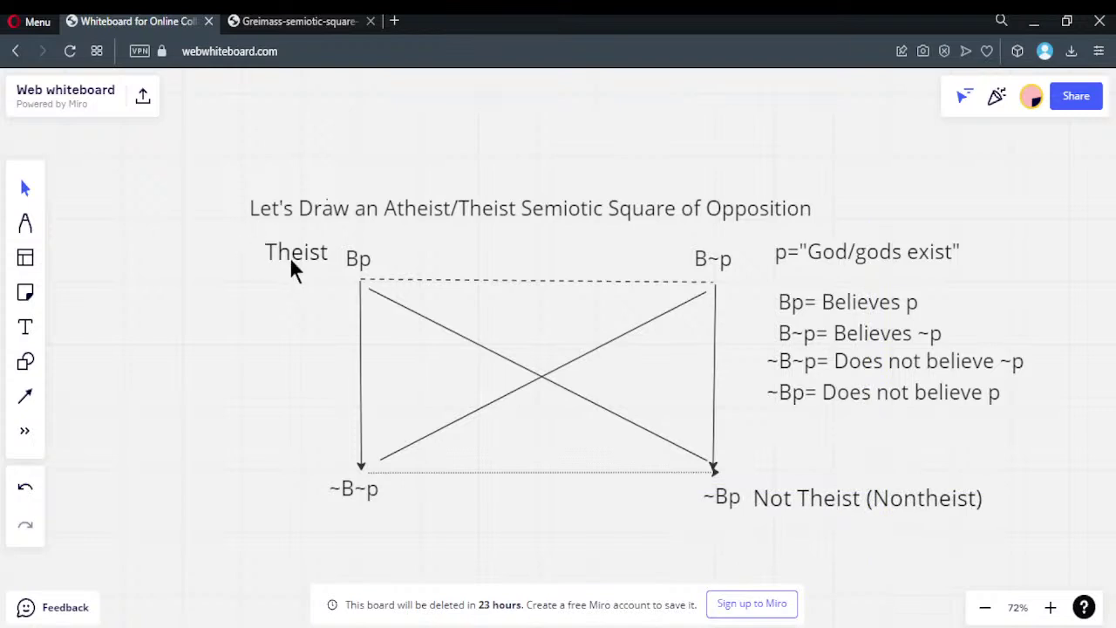